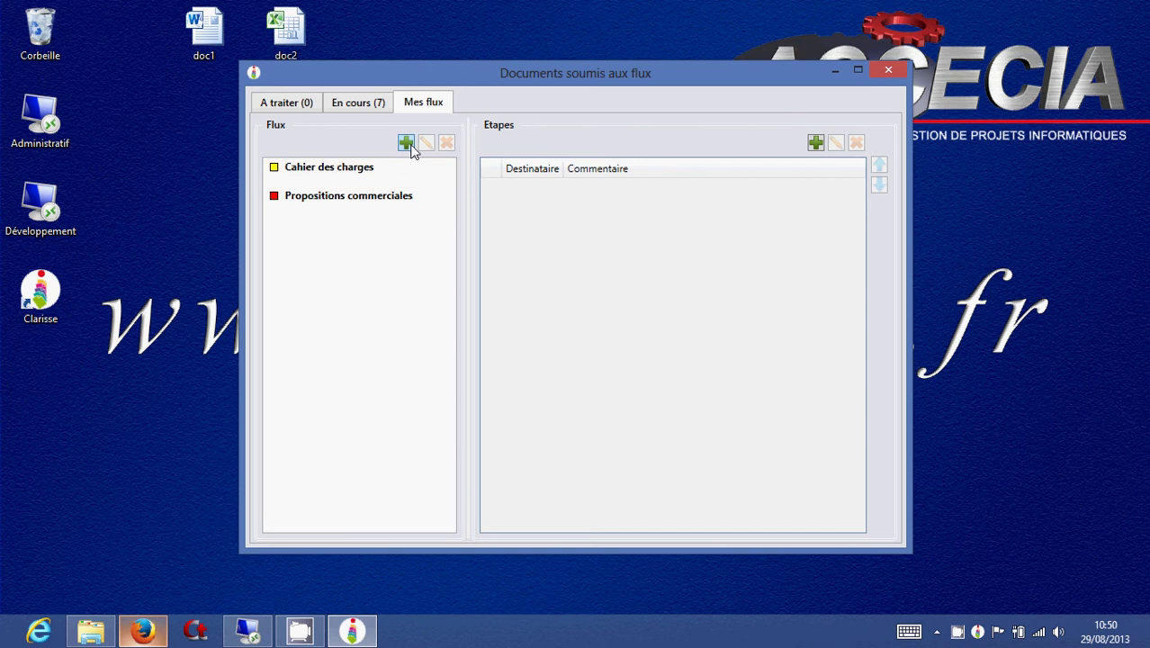
Create a Décisionnel flow named Congés and begin defining its step 1.
{"action": "left_click", "coordinate": [406, 143]}
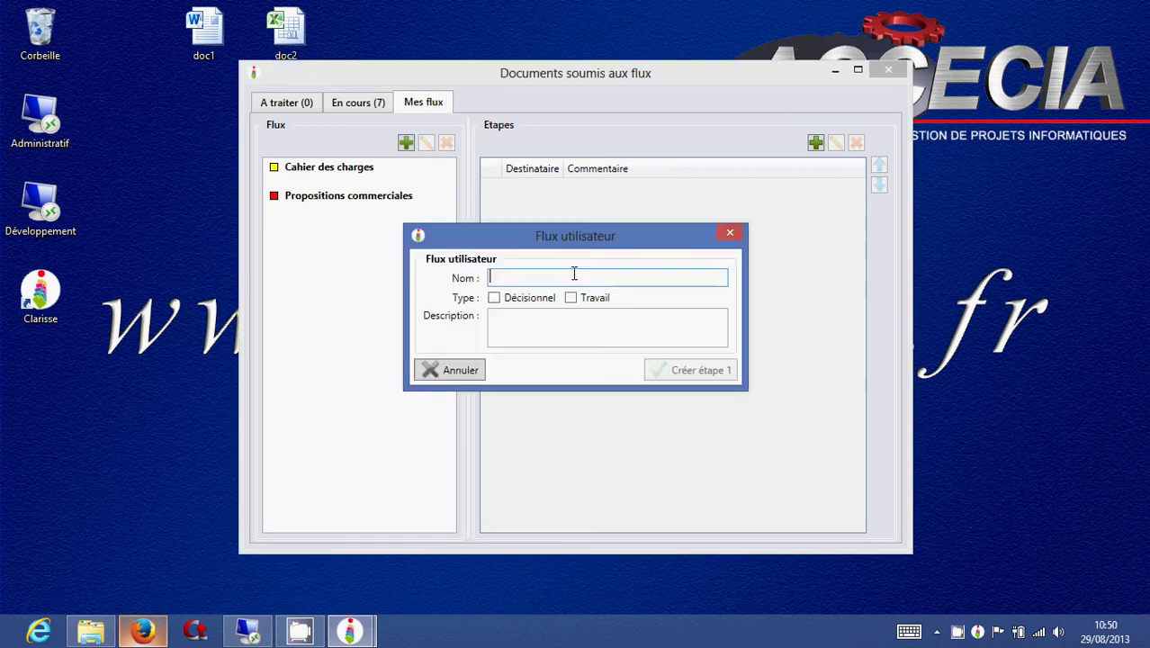
{"action": "type", "text": "Congés"}
{"action": "left_click", "coordinate": [494, 297]}
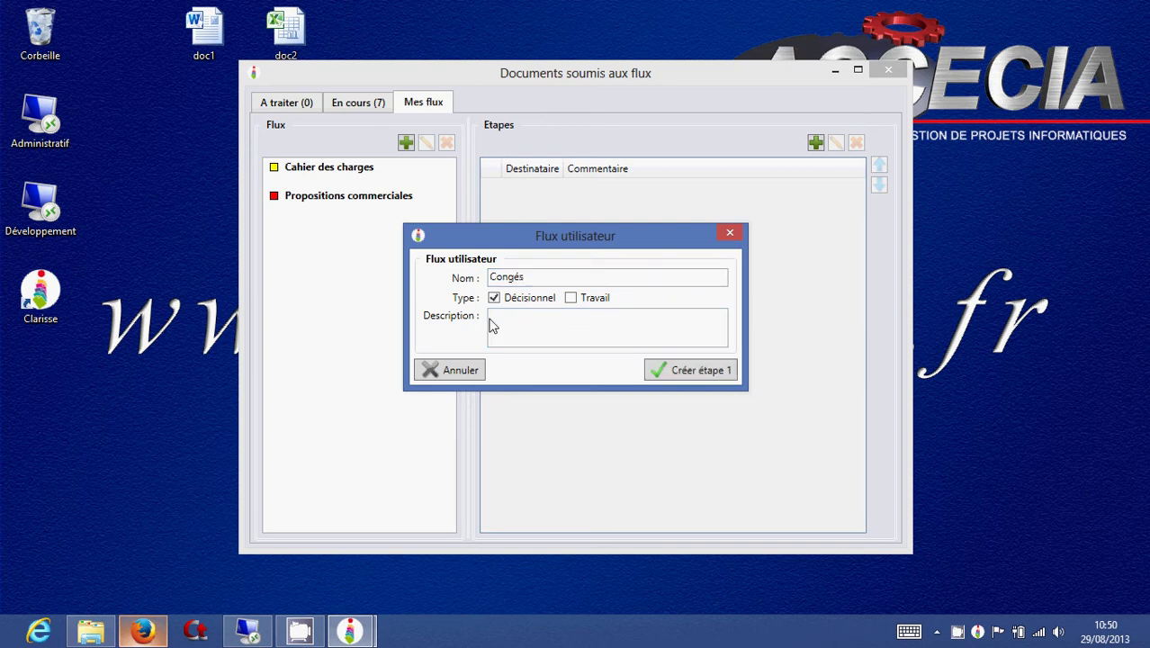
{"action": "left_click", "coordinate": [676, 370]}
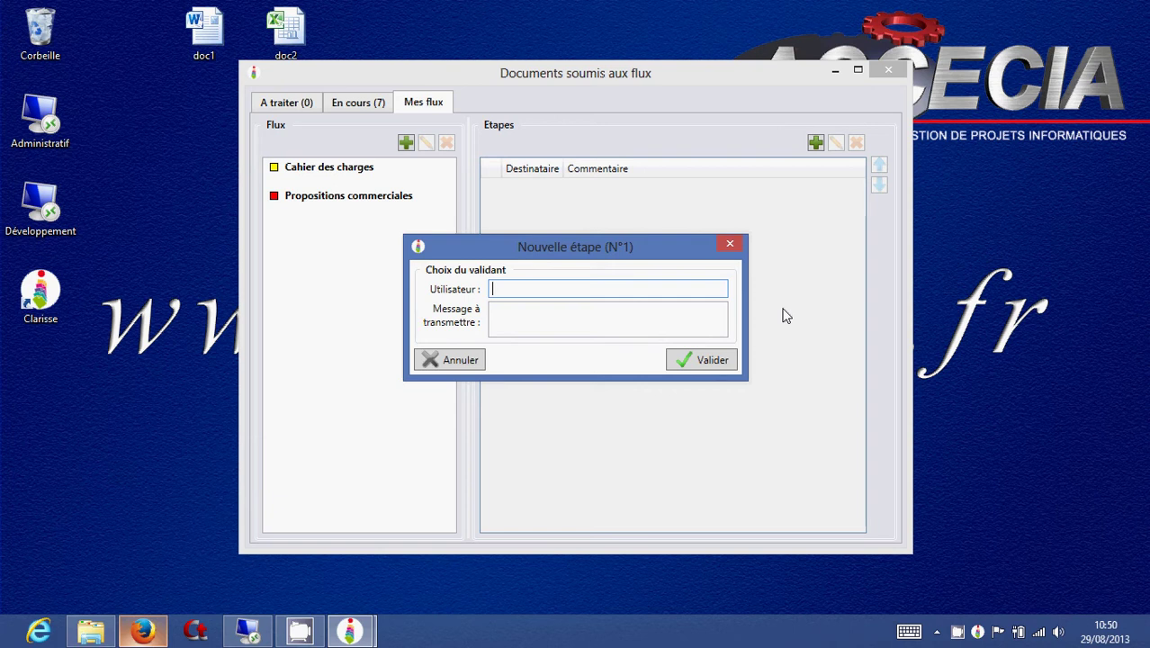
Assign step 1 to the suggested validator with the message 'merci de valider ;-)'.
{"action": "type", "text": "la"}
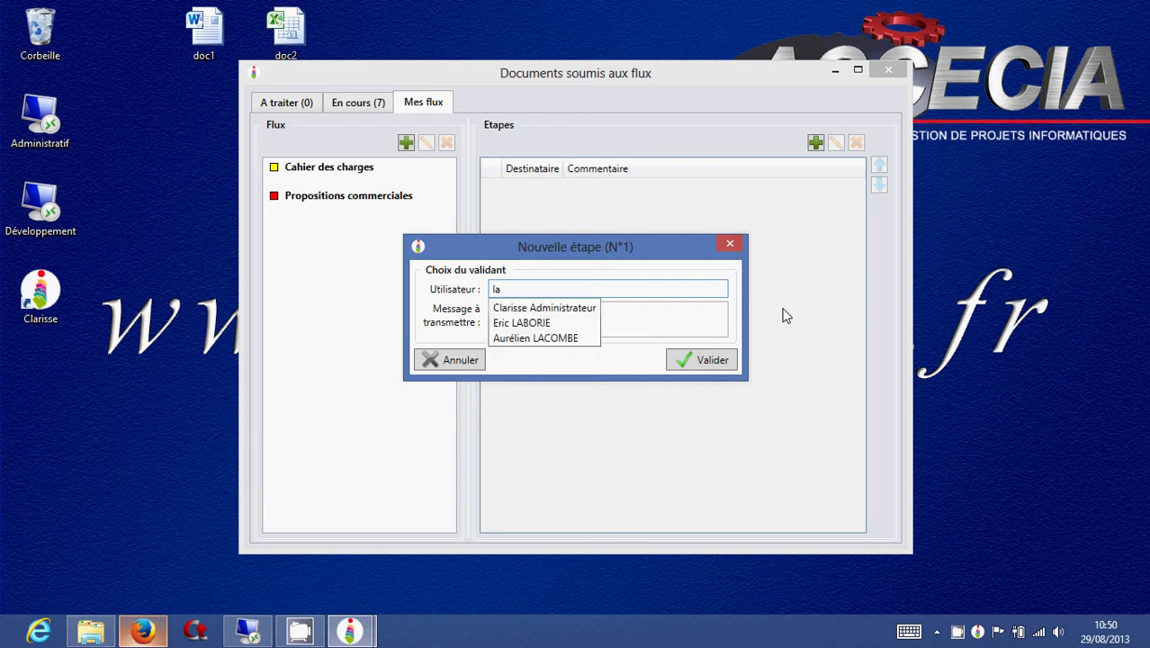
{"action": "key", "text": "Down"}
{"action": "key", "text": "Down"}
{"action": "key", "text": "Down"}
{"action": "key", "text": "Return"}
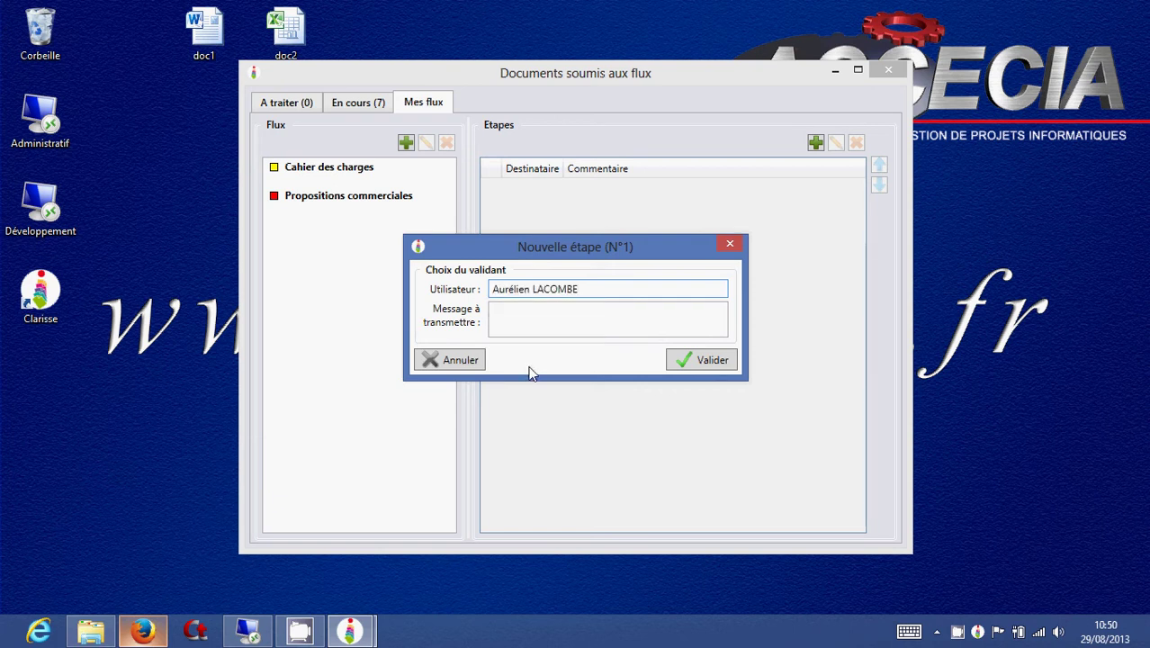
{"action": "left_click", "coordinate": [544, 317]}
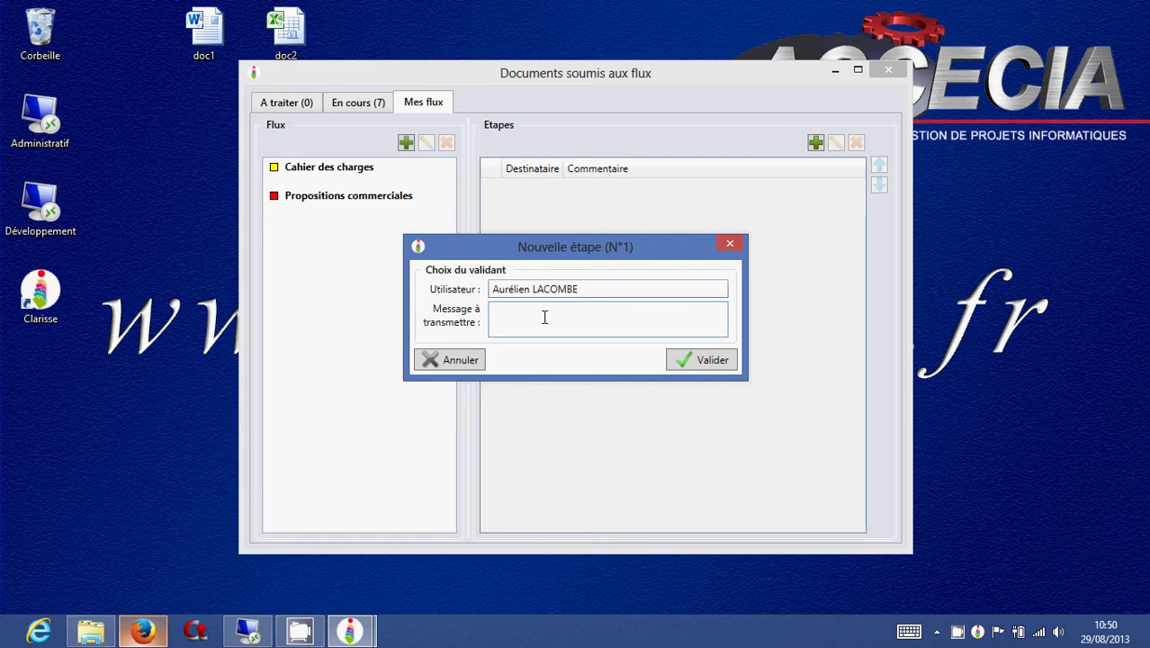
{"action": "type", "text": "merc"}
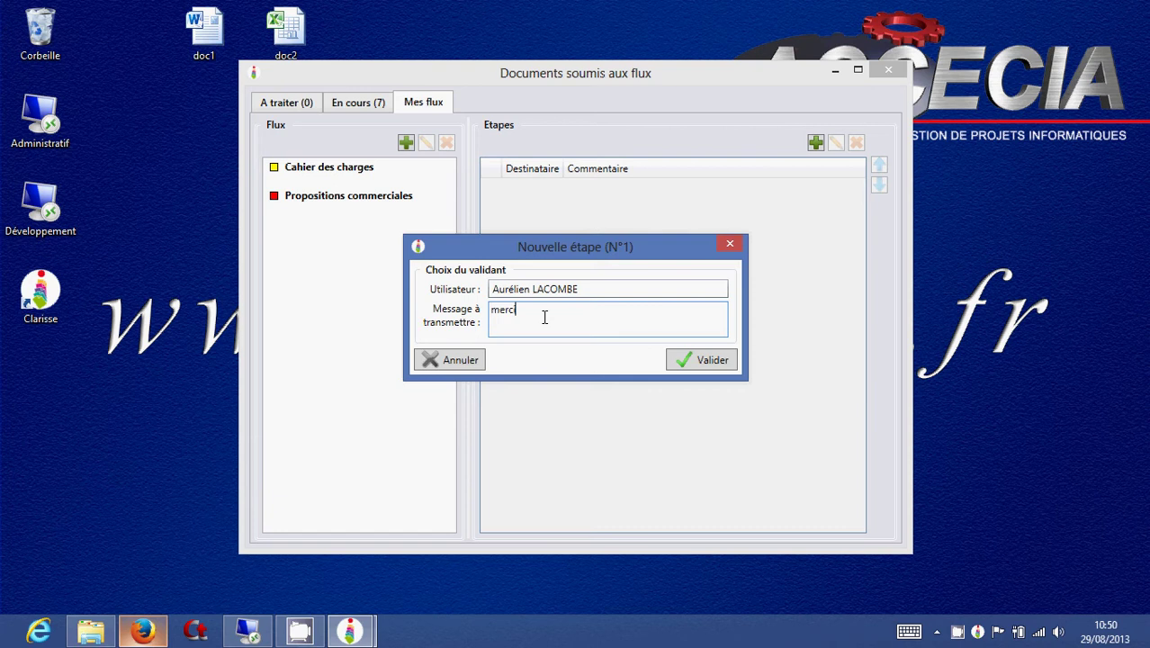
{"action": "type", "text": "i de valider "}
{"action": "type", "text": ":-"}
{"action": "type", "text": ")"}
{"action": "left_click", "coordinate": [681, 361]}
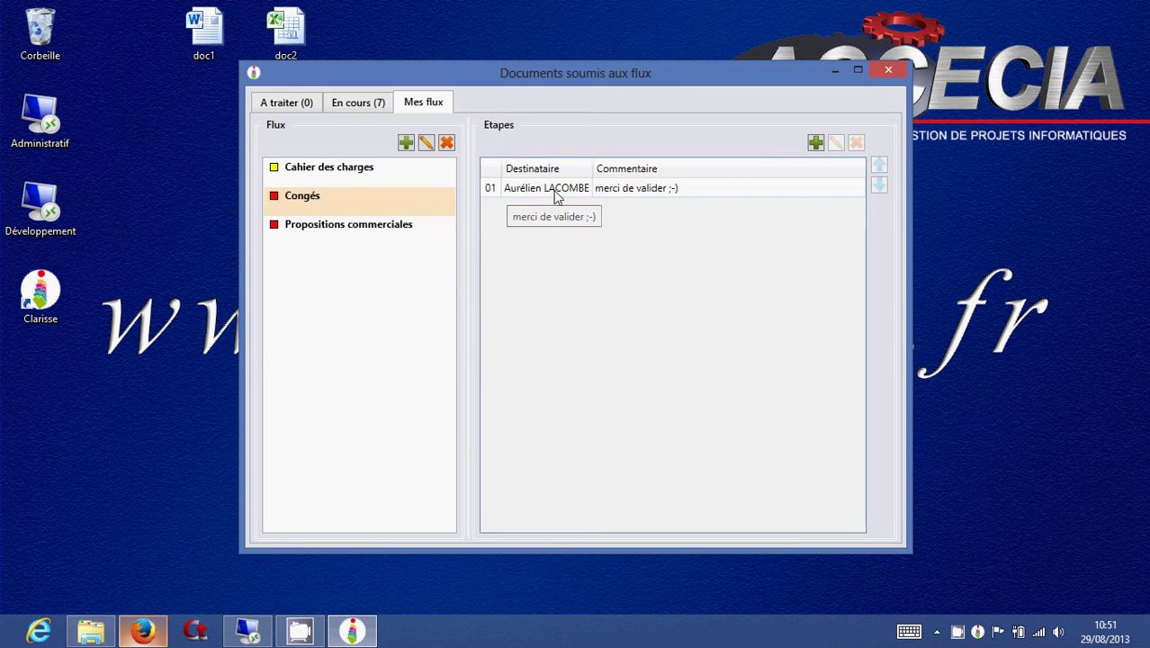
Add a second step for another validator chosen from the suggestions.
{"action": "double_click", "coordinate": [662, 228]}
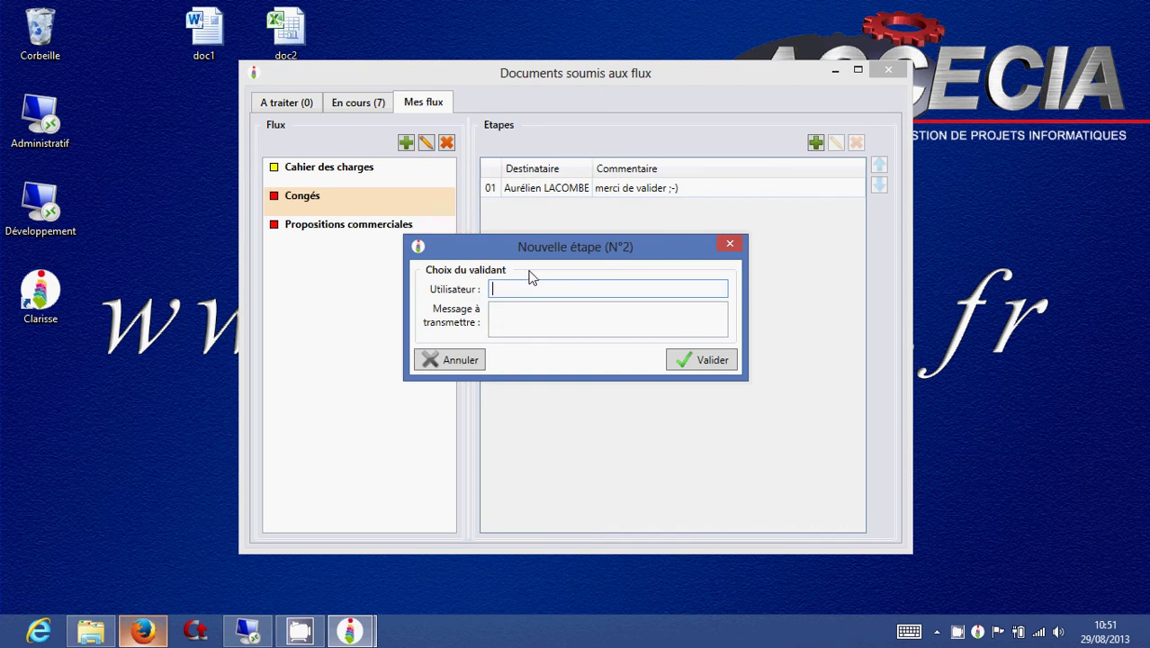
{"action": "type", "text": "la"}
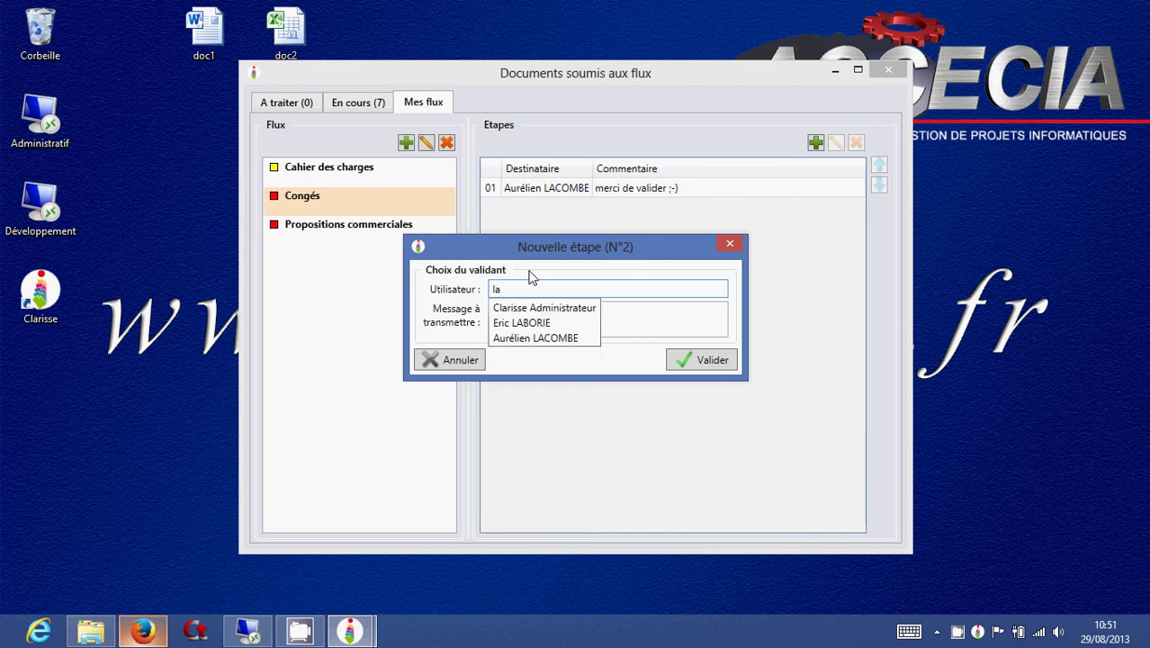
{"action": "key", "text": "Down"}
{"action": "key", "text": "Down"}
{"action": "key", "text": "Return"}
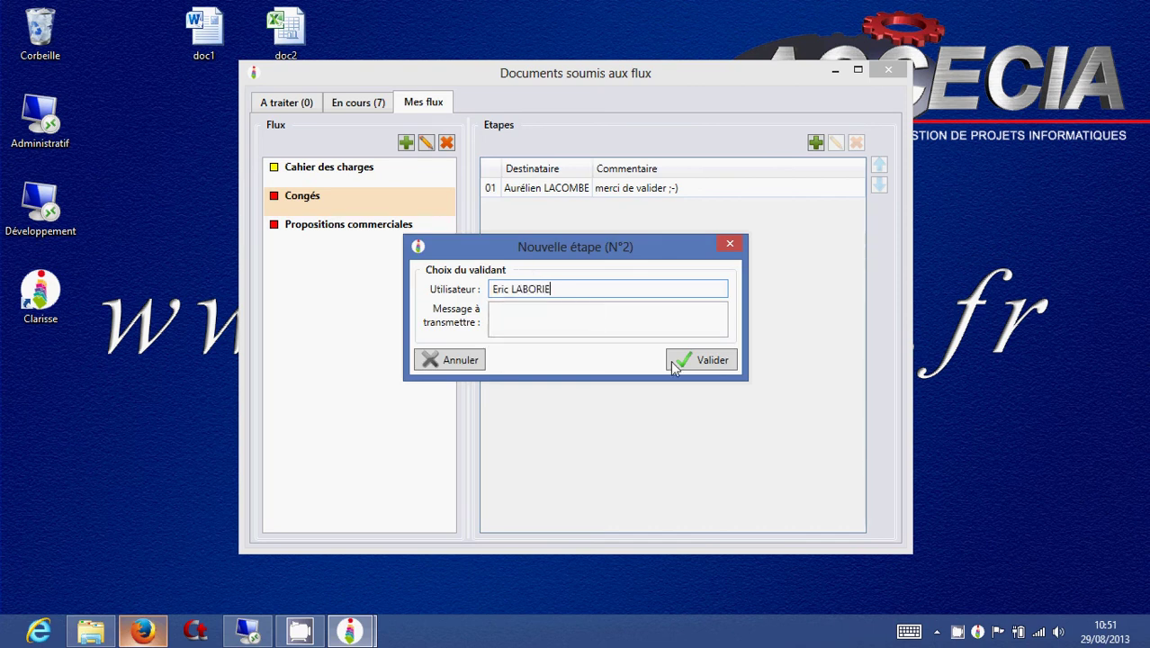
{"action": "left_click", "coordinate": [676, 361]}
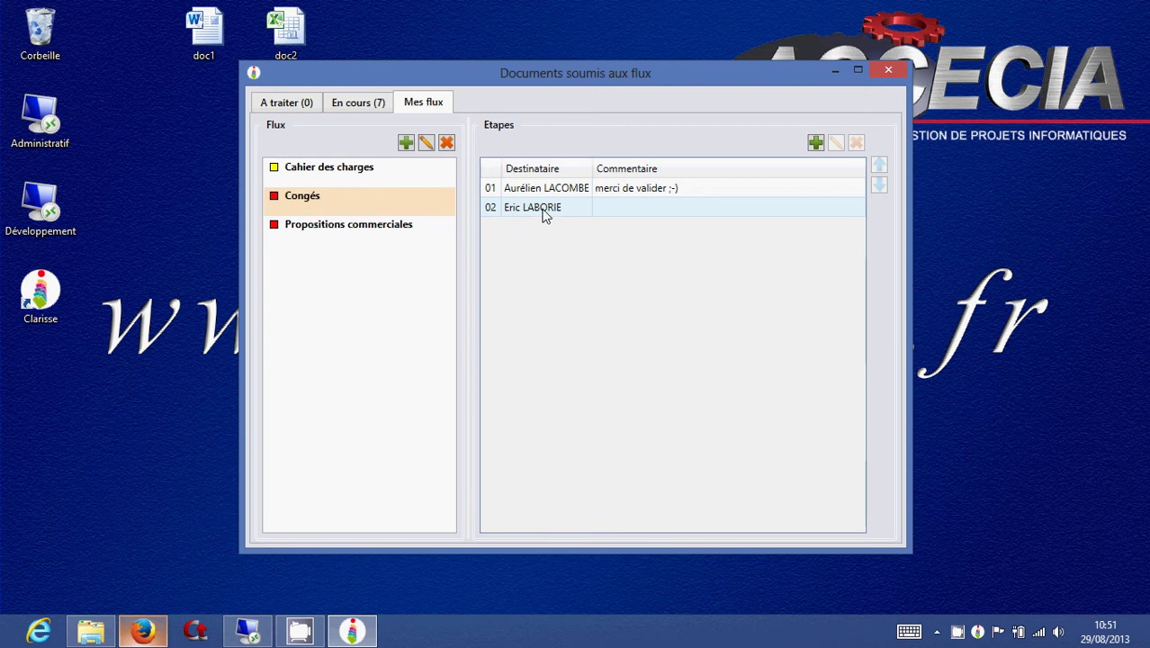
Cancel a stray extra step, re-add step 02 for the second validator, and close the window.
{"action": "left_click", "coordinate": [815, 142]}
{"action": "left_click", "coordinate": [469, 359]}
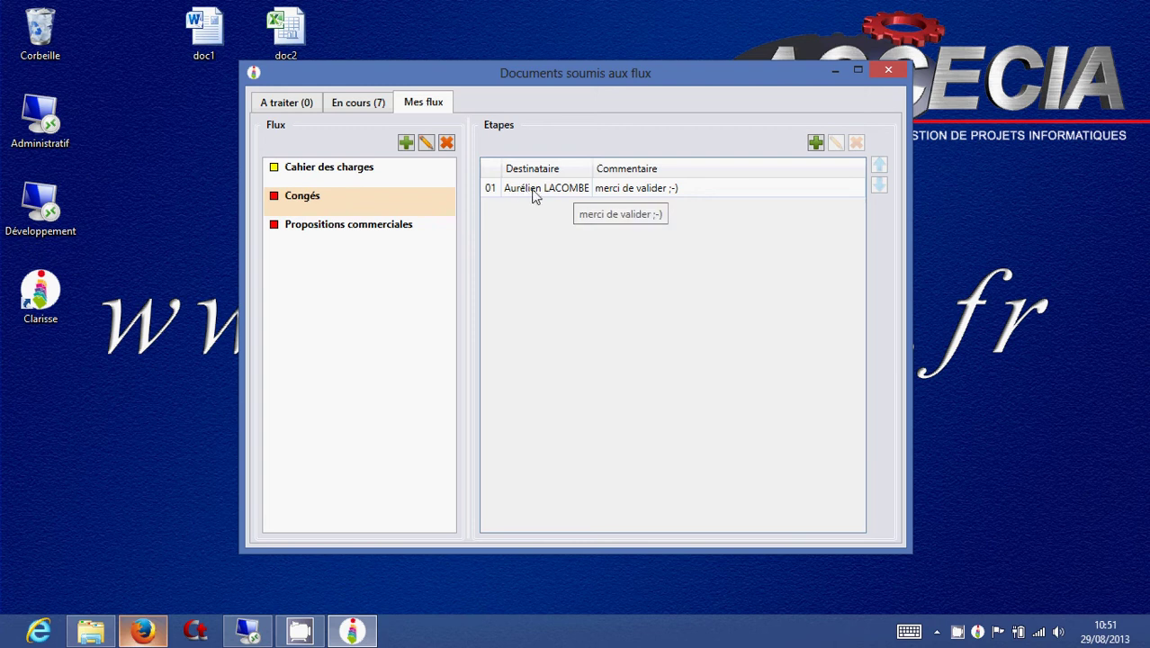
{"action": "left_click", "coordinate": [815, 142]}
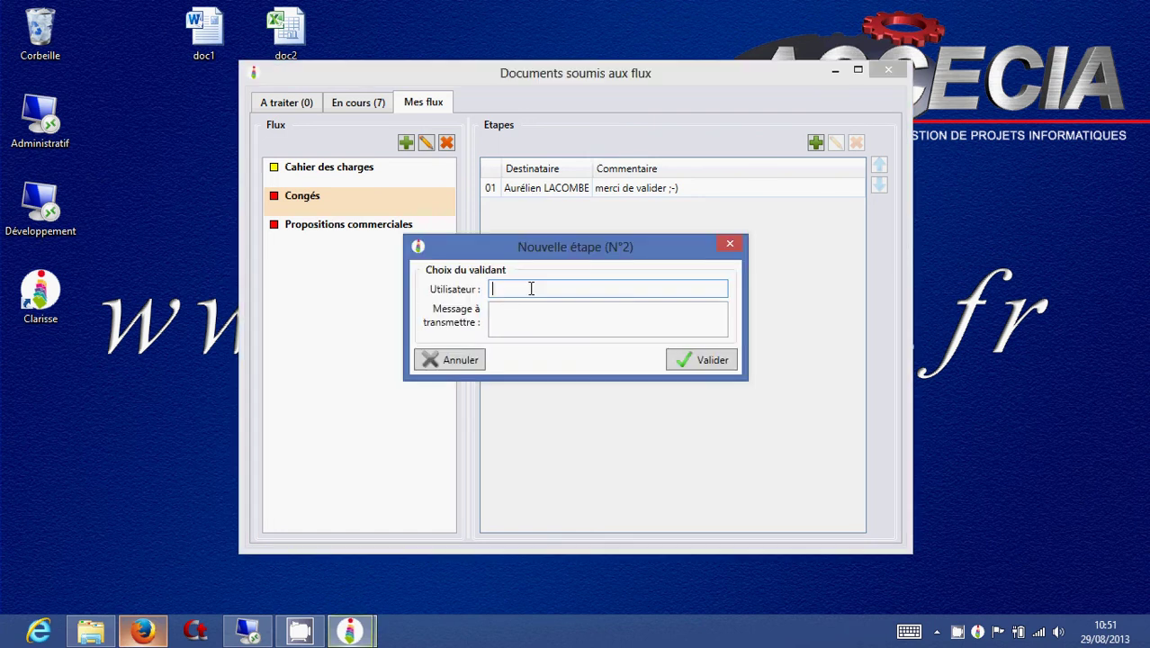
{"action": "type", "text": "la"}
{"action": "key", "text": "Down"}
{"action": "key", "text": "Down"}
{"action": "key", "text": "Return"}
{"action": "left_click", "coordinate": [701, 360]}
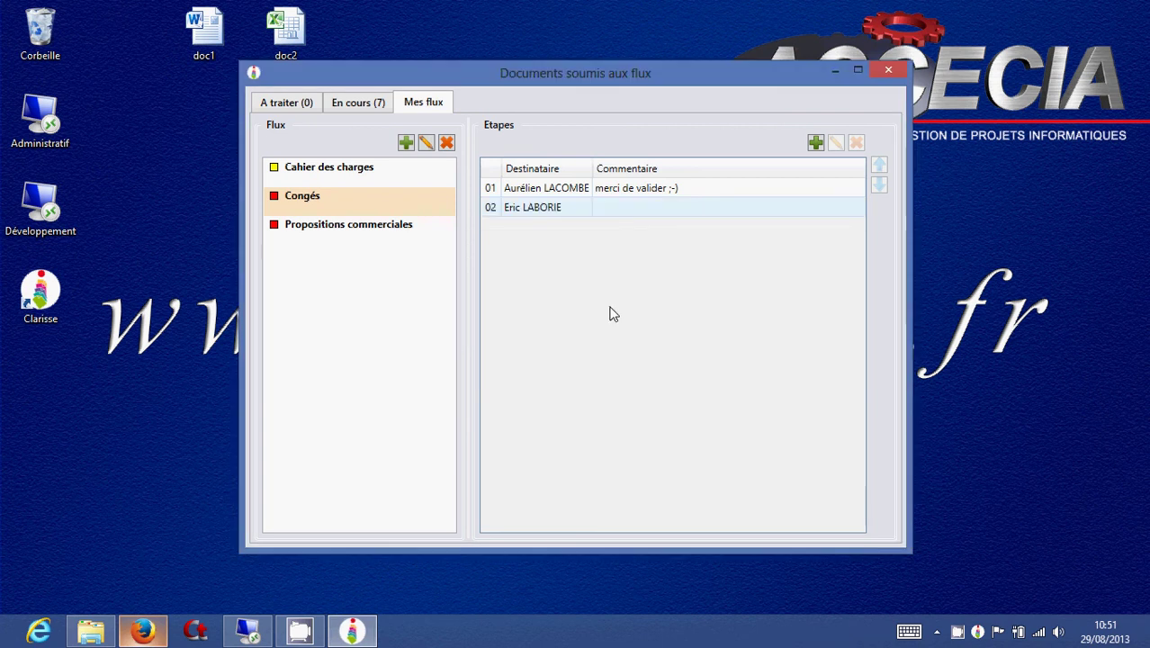
{"action": "left_click", "coordinate": [894, 72]}
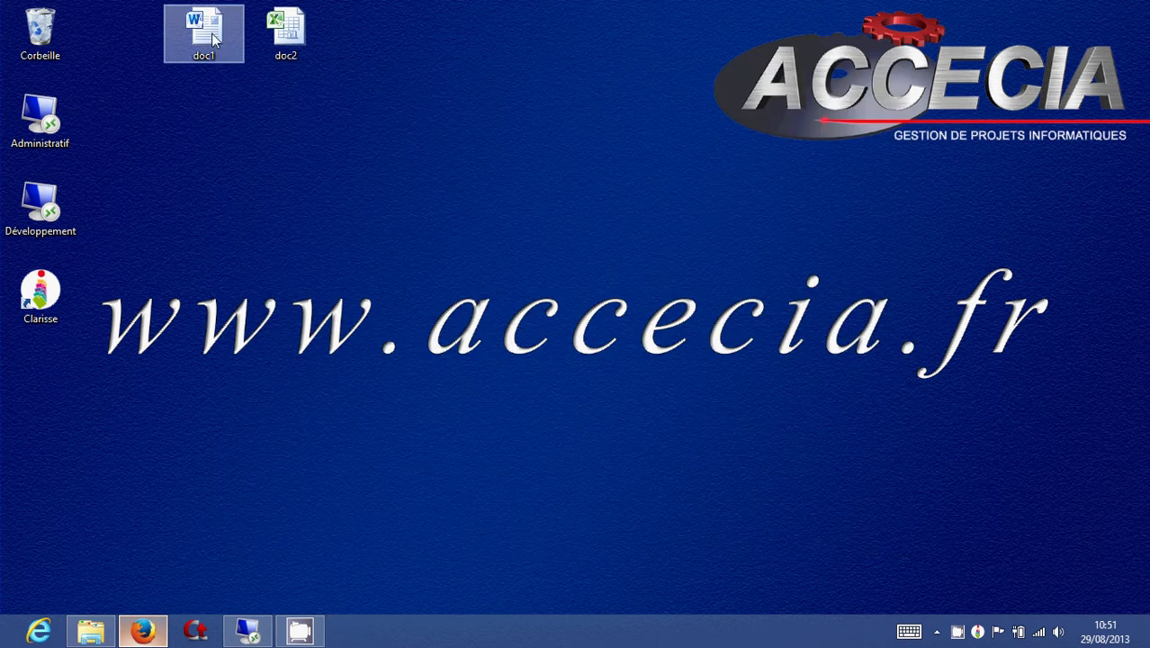
Rename doc1 to 'demande de congés' and send it to Clarisse.
{"action": "right_click", "coordinate": [214, 40]}
{"action": "left_click", "coordinate": [295, 339]}
{"action": "type", "text": "dema"}
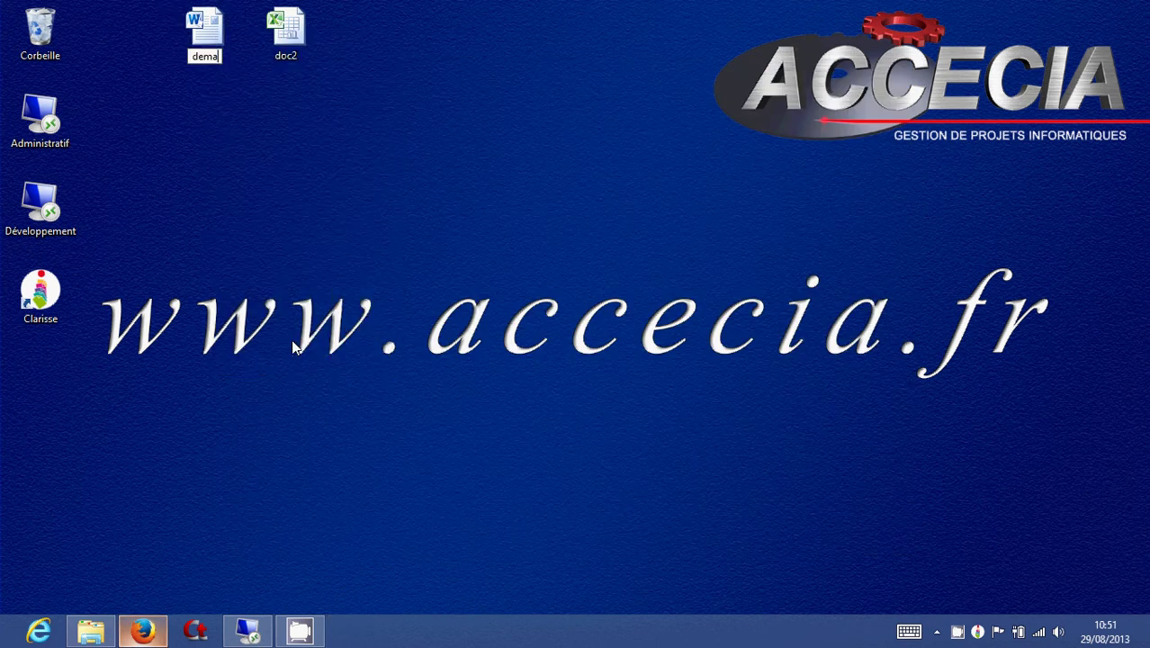
{"action": "type", "text": "nde de cong"}
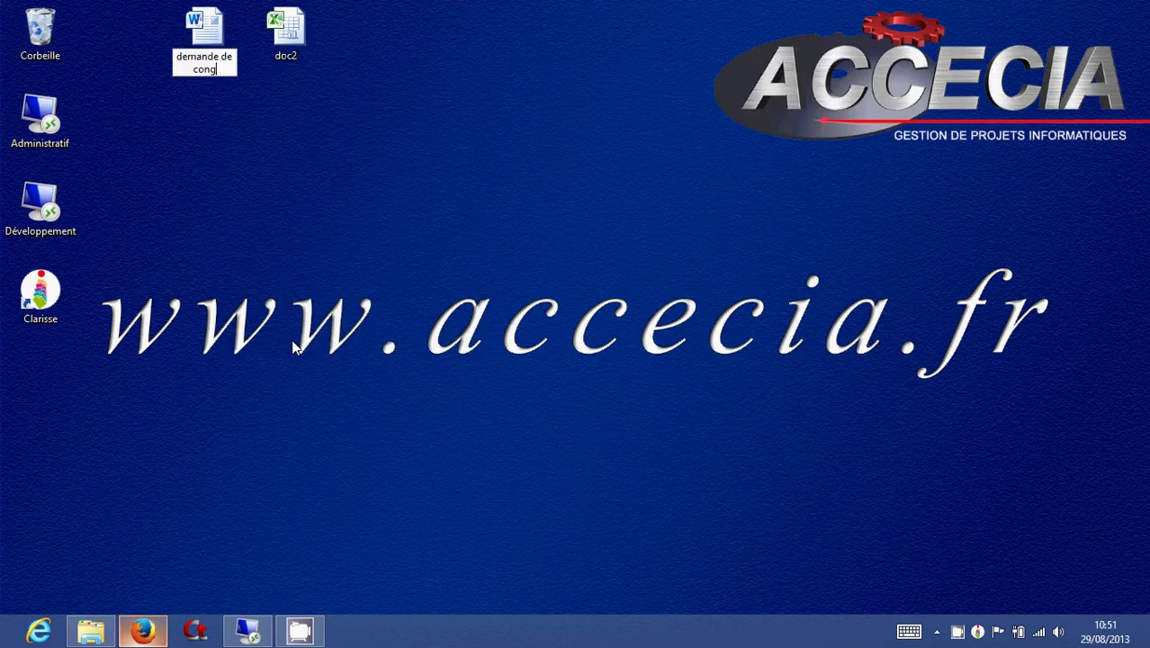
{"action": "type", "text": "és"}
{"action": "key", "text": "Return"}
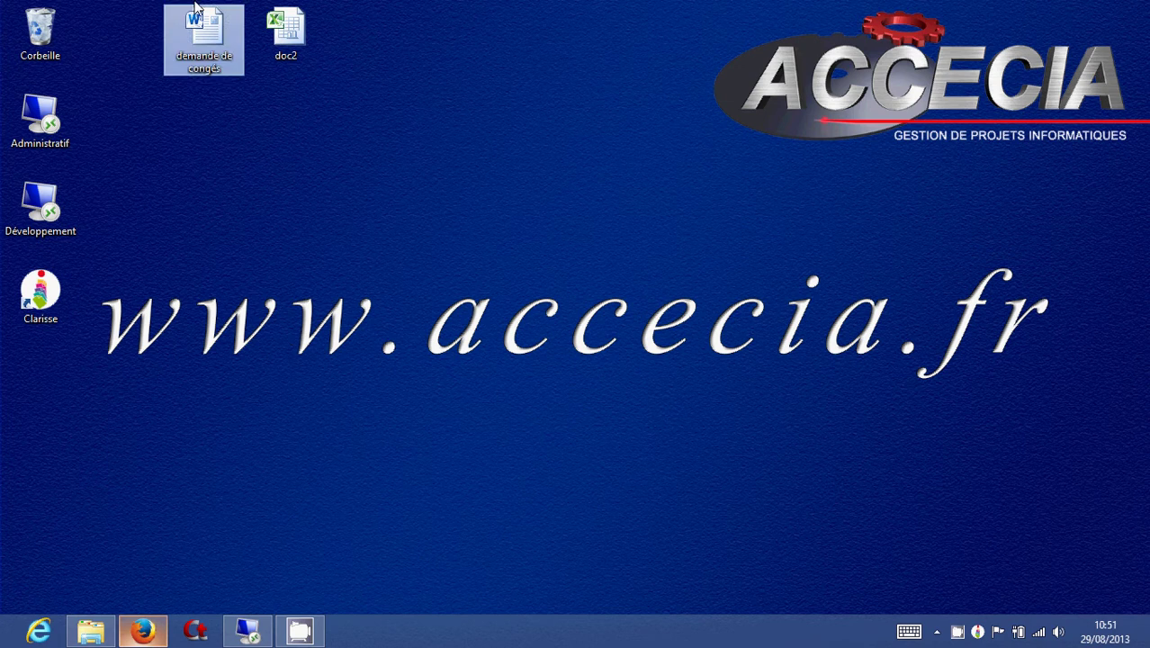
{"action": "right_click", "coordinate": [208, 51]}
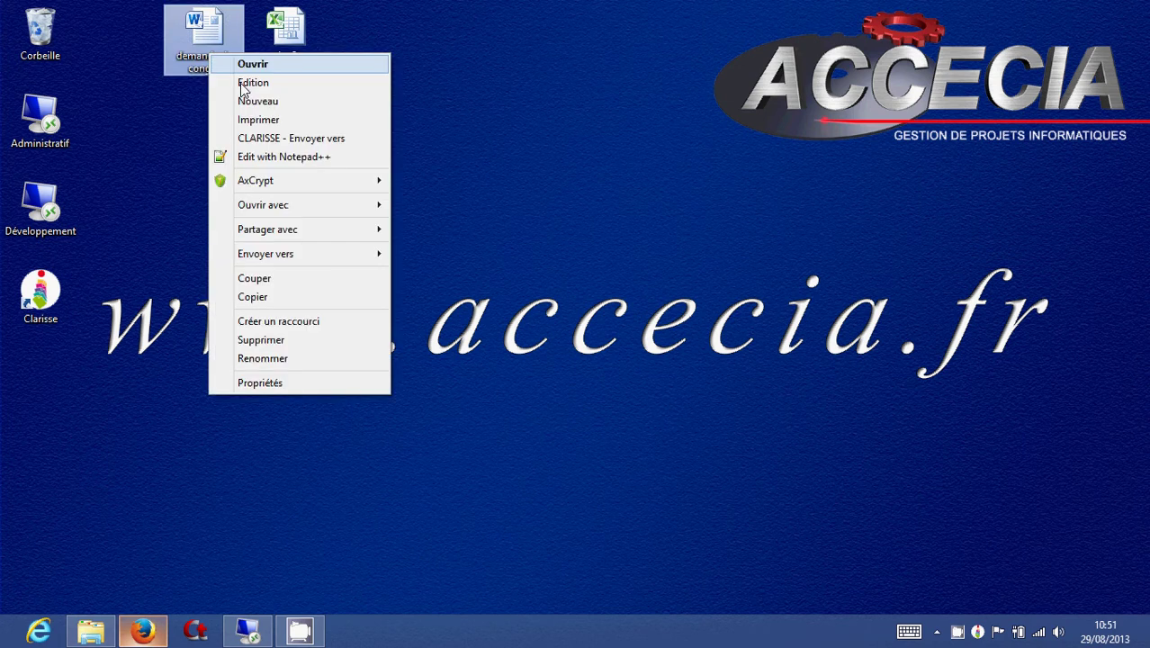
{"action": "left_click", "coordinate": [261, 139]}
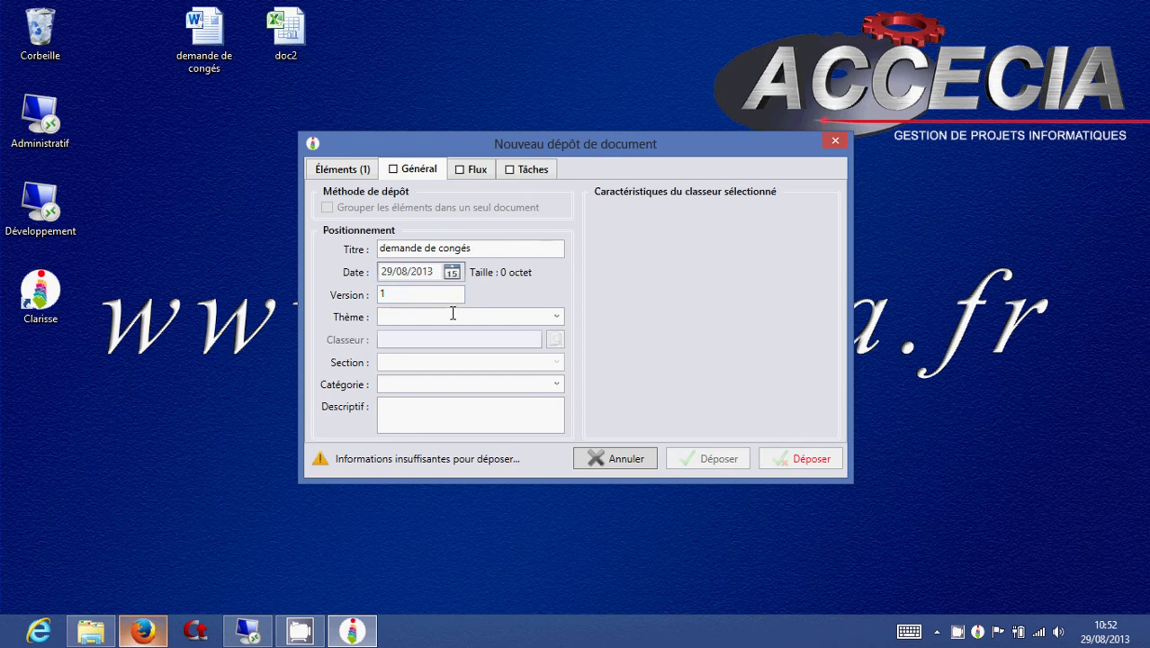
File the deposit under theme ACCECIA_RH, the employee's binder code, and section CORRESPONDANCES.
{"action": "left_click", "coordinate": [557, 317]}
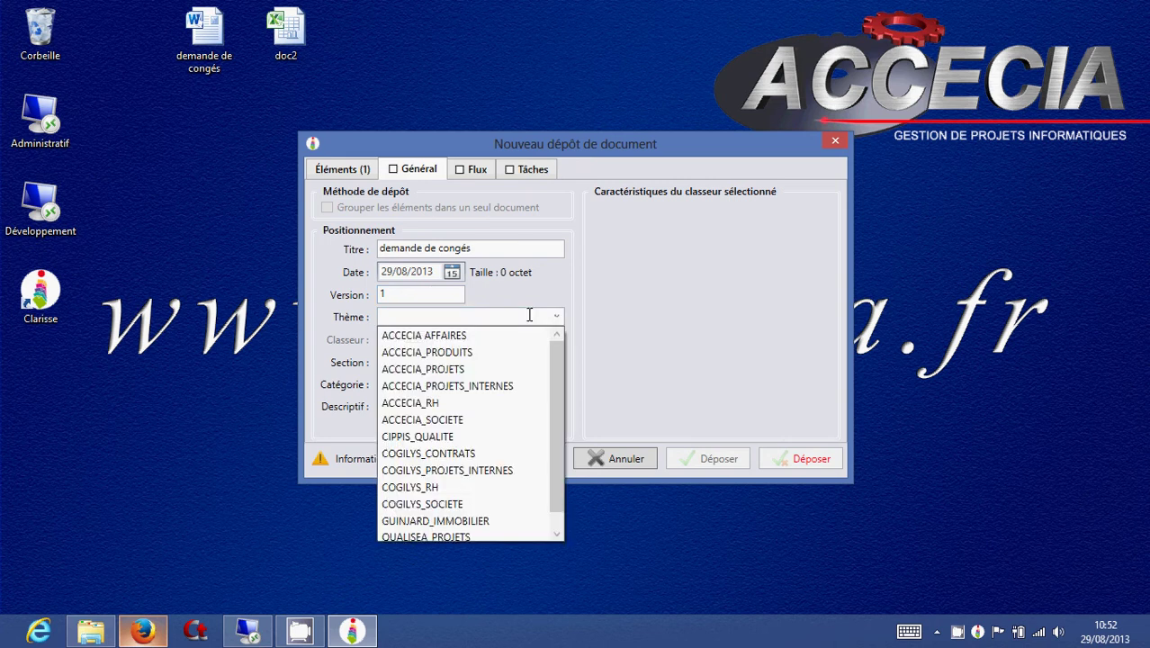
{"action": "left_click", "coordinate": [426, 403]}
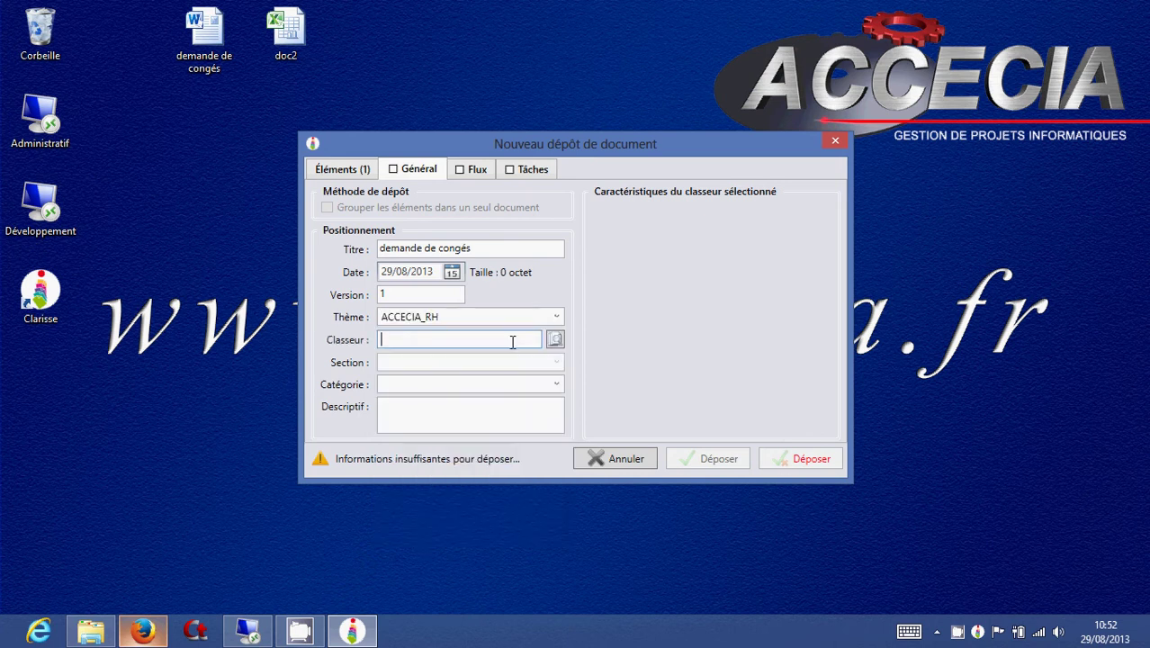
{"action": "type", "text": "GUI-A"}
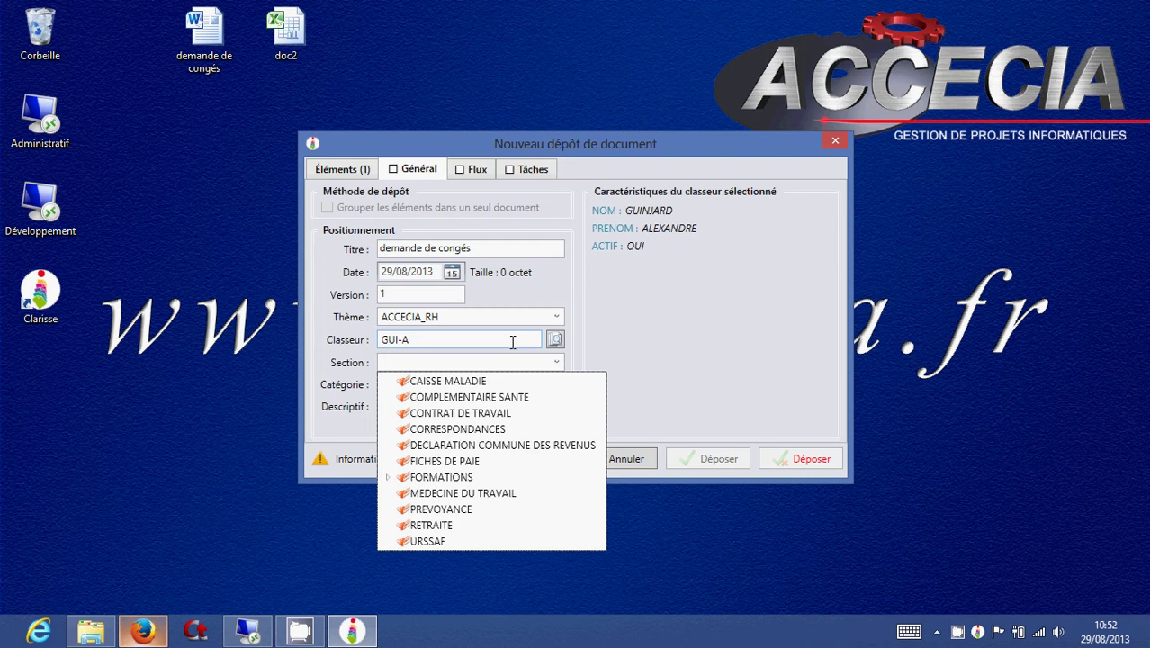
{"action": "left_click", "coordinate": [468, 428]}
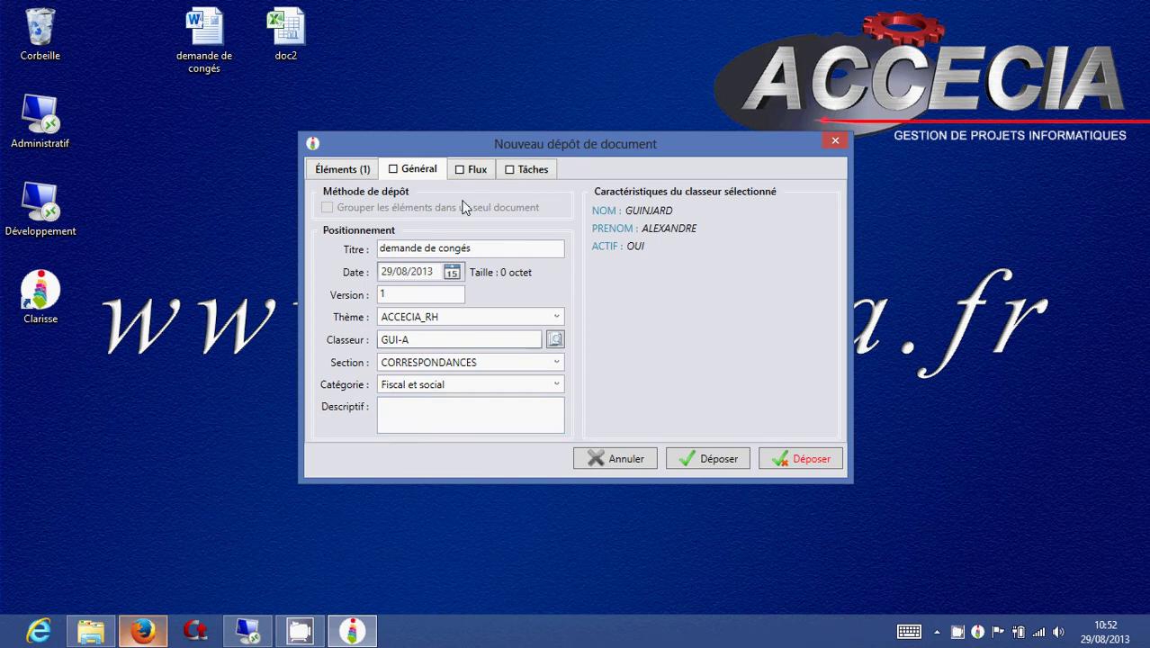
{"action": "left_click", "coordinate": [471, 169]}
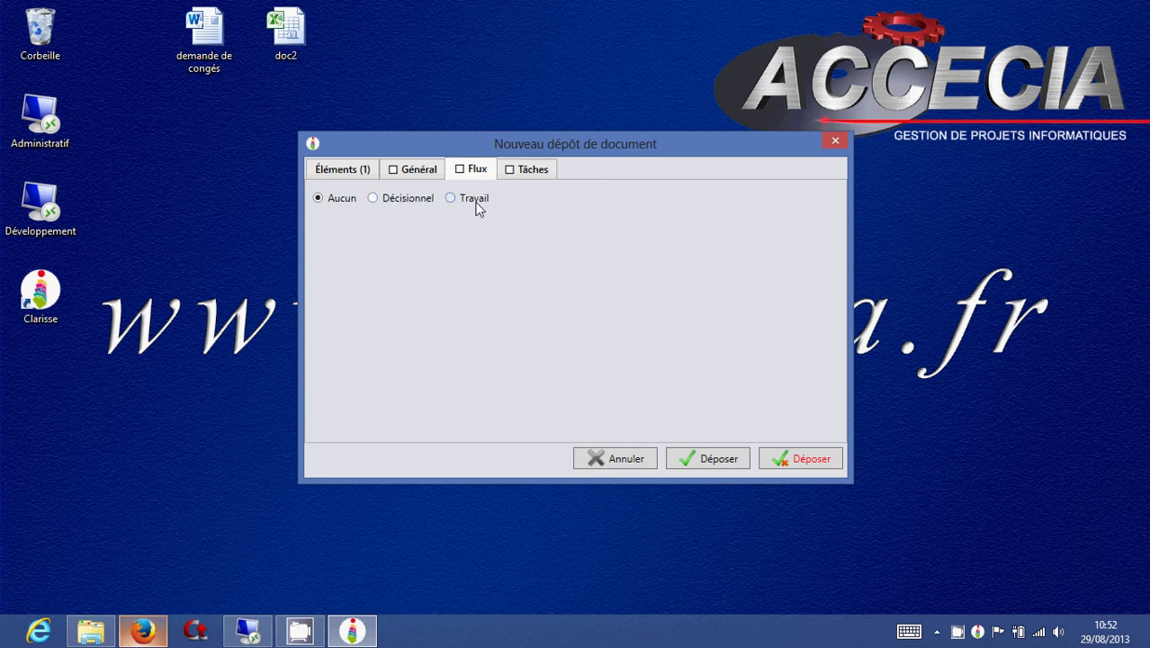
Attach the Décisionnel flow Congés to the deposit, loading its two validation steps.
{"action": "left_click", "coordinate": [474, 199]}
{"action": "left_click", "coordinate": [664, 199]}
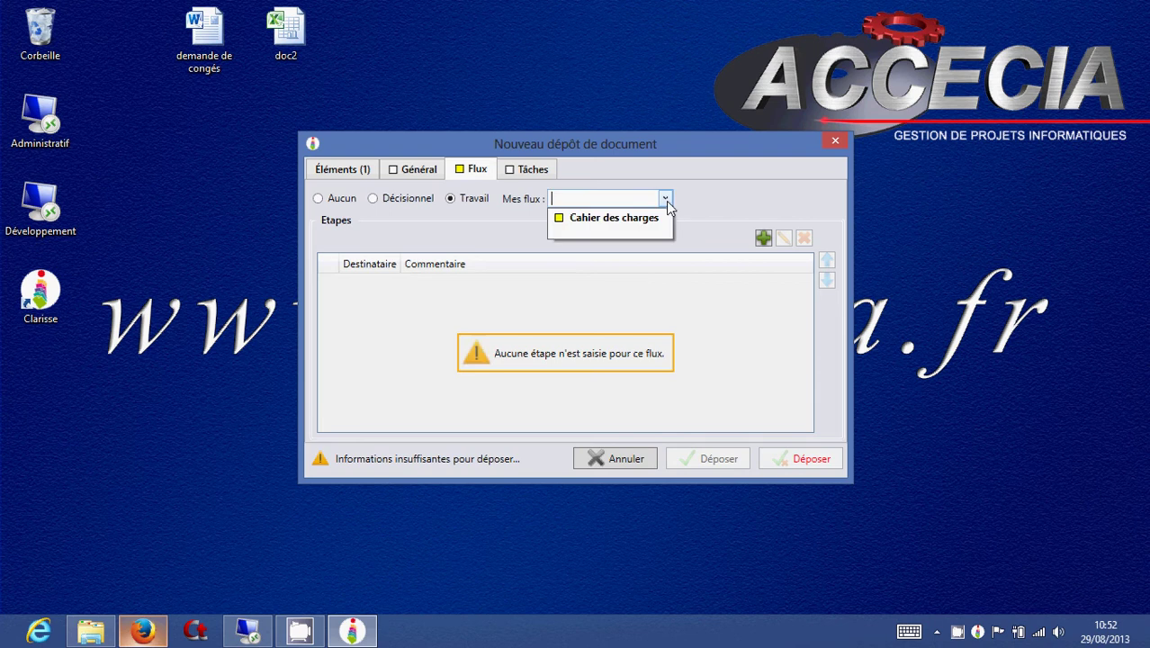
{"action": "left_click", "coordinate": [405, 204]}
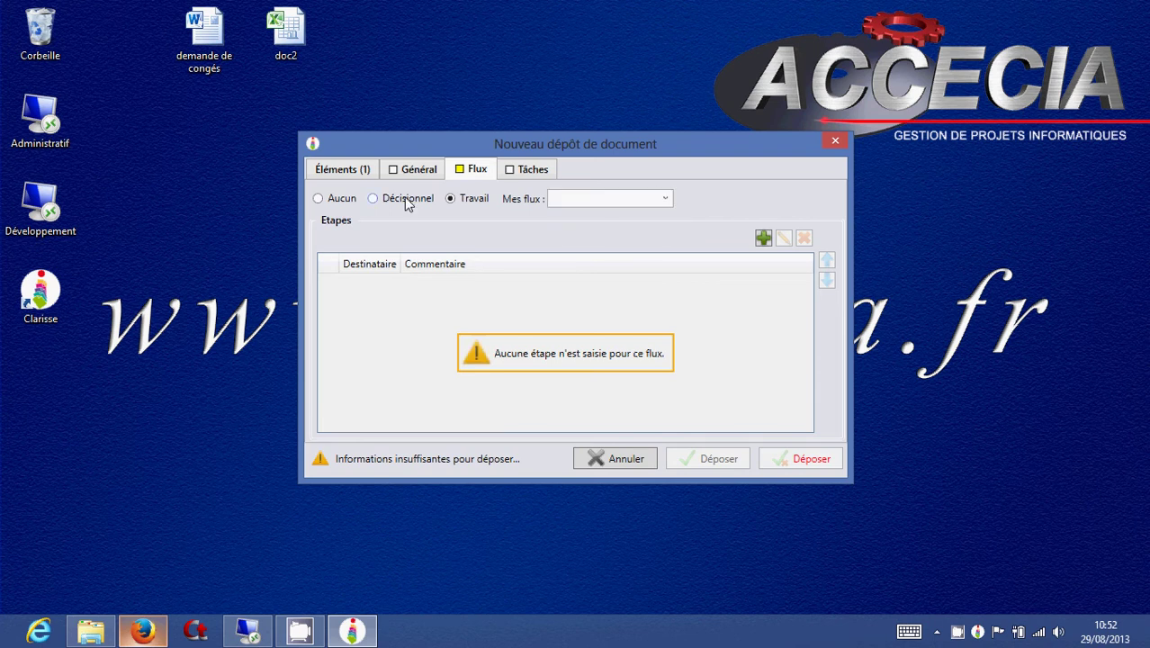
{"action": "left_click", "coordinate": [405, 200]}
{"action": "left_click", "coordinate": [664, 199]}
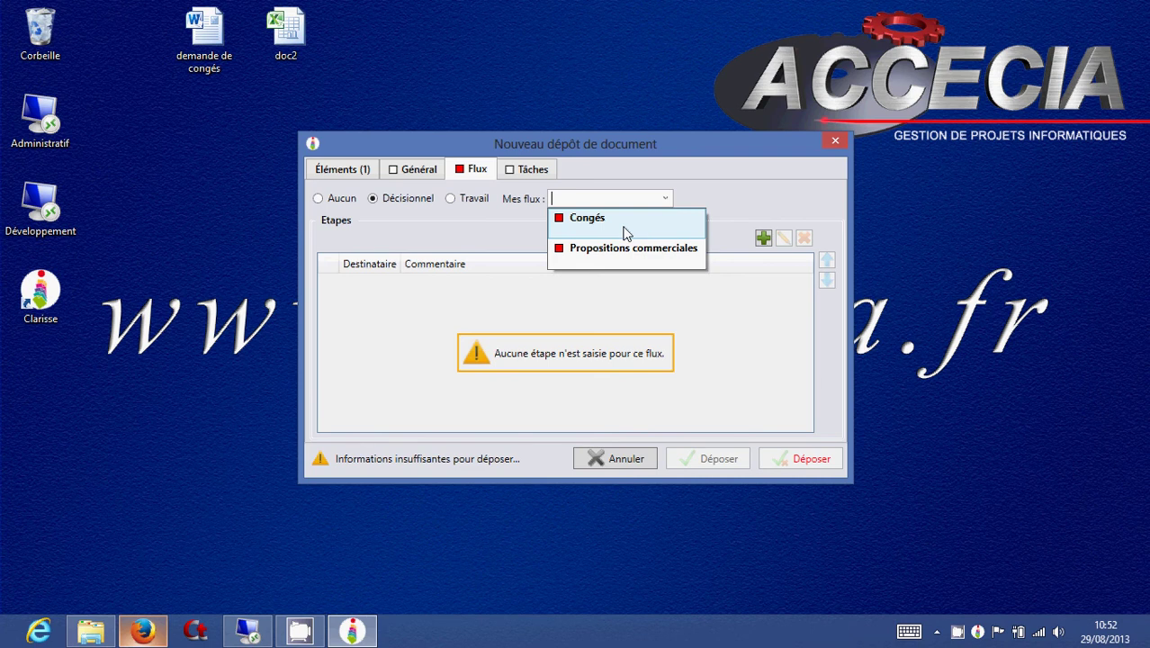
{"action": "left_click", "coordinate": [626, 232]}
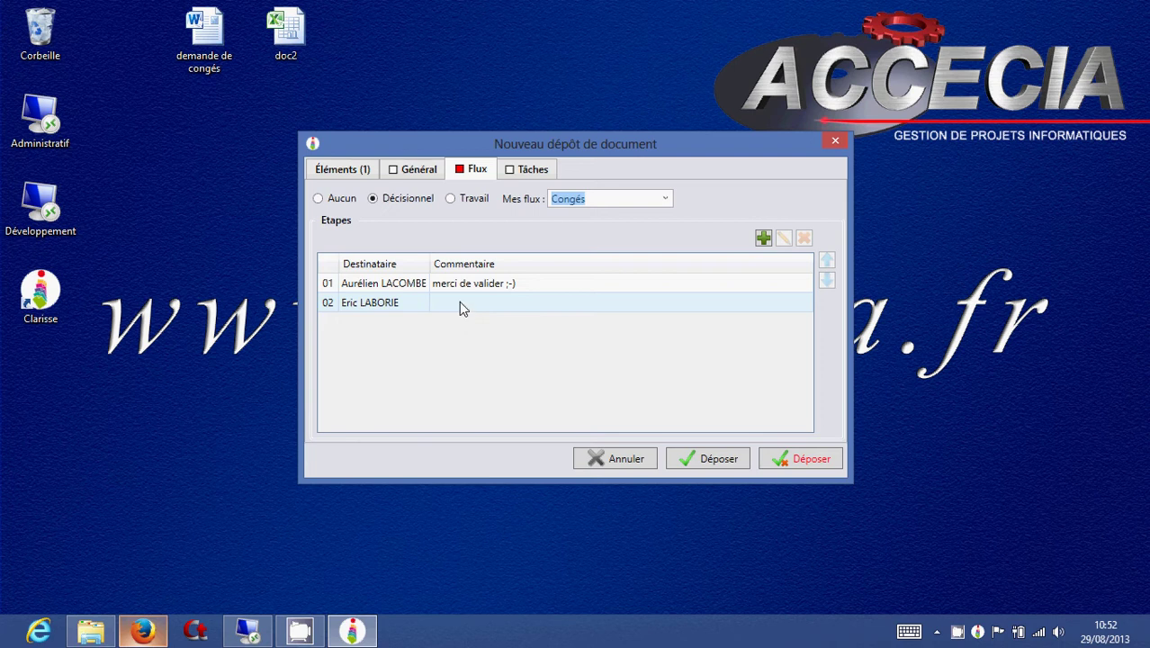
Clear step 1's message and give step 2 the message 'merci de valider'.
{"action": "left_click", "coordinate": [585, 282]}
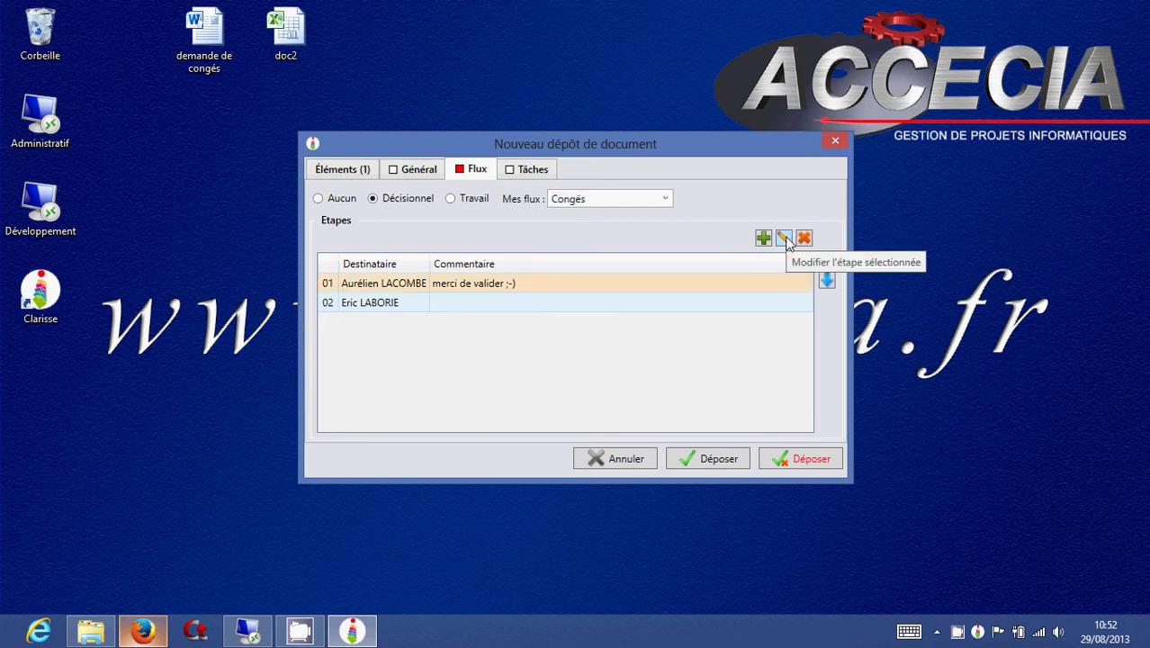
{"action": "left_click", "coordinate": [783, 238]}
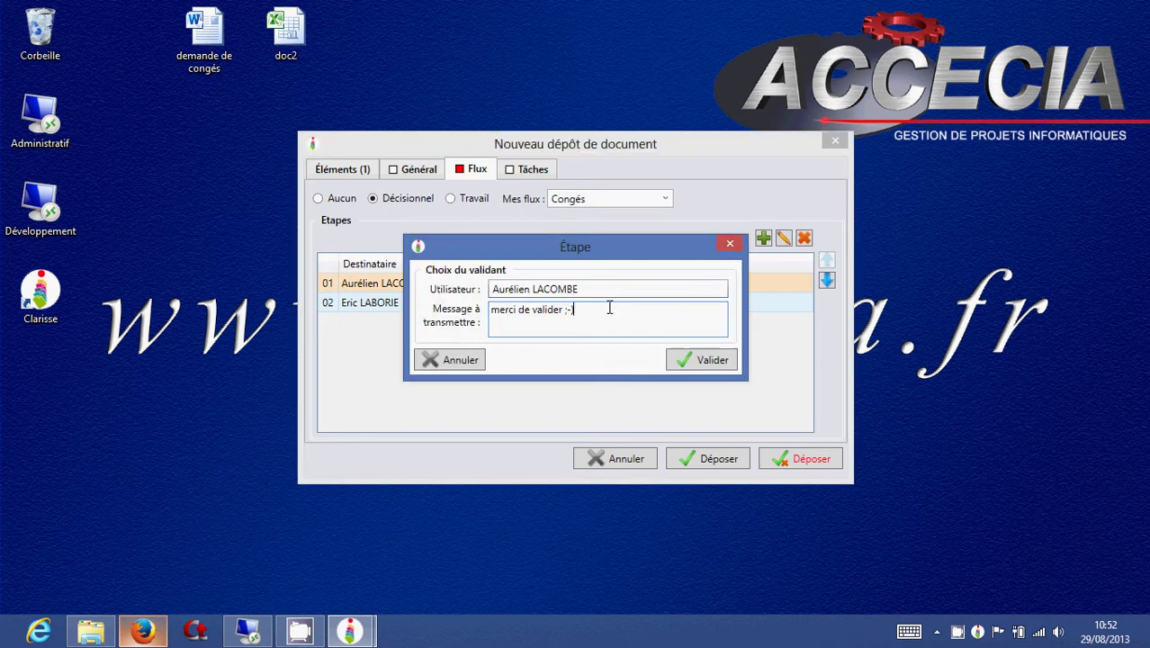
{"action": "key", "text": "BackSpace"}
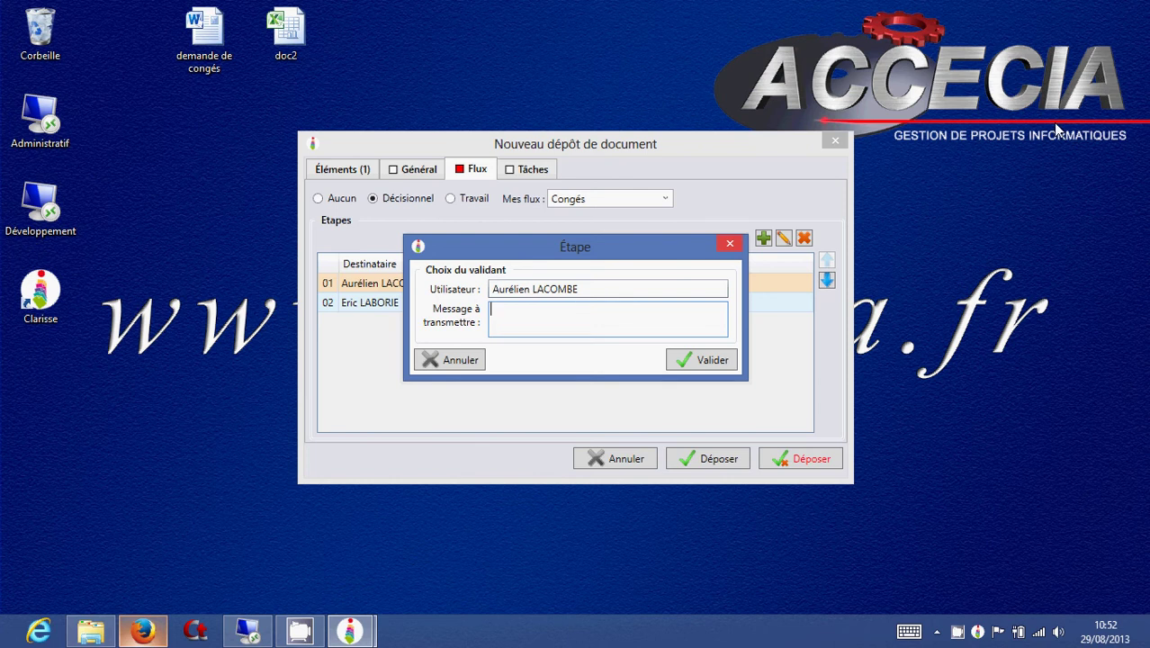
{"action": "left_click", "coordinate": [698, 358]}
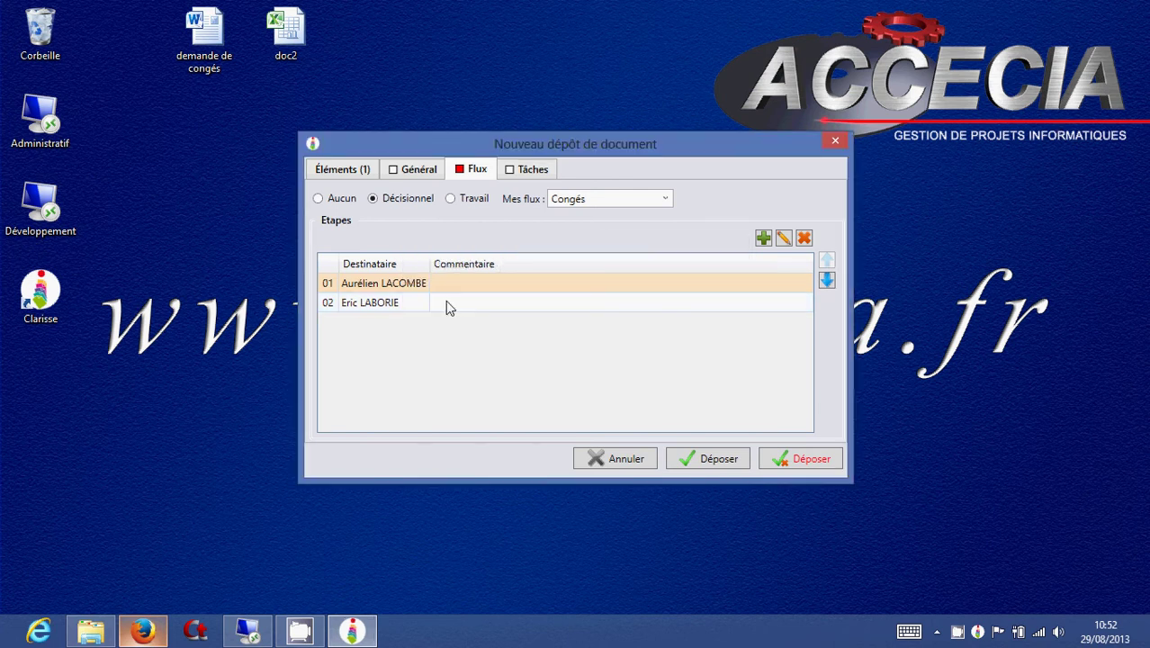
{"action": "left_click", "coordinate": [506, 307]}
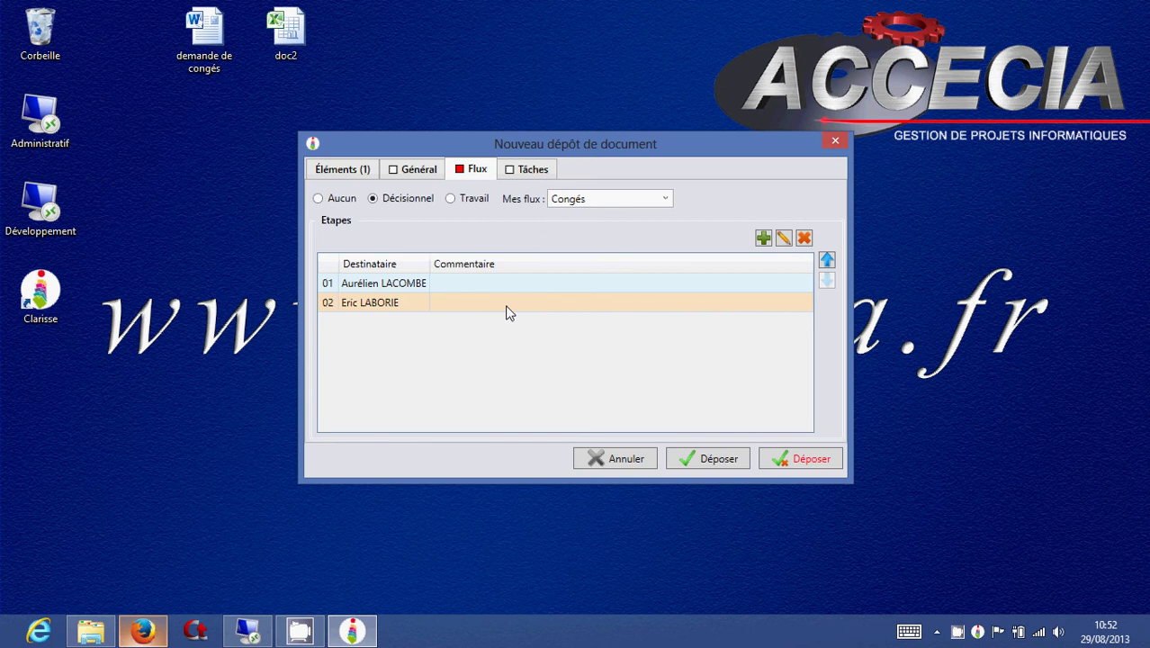
{"action": "double_click", "coordinate": [506, 312]}
{"action": "left_click", "coordinate": [615, 311]}
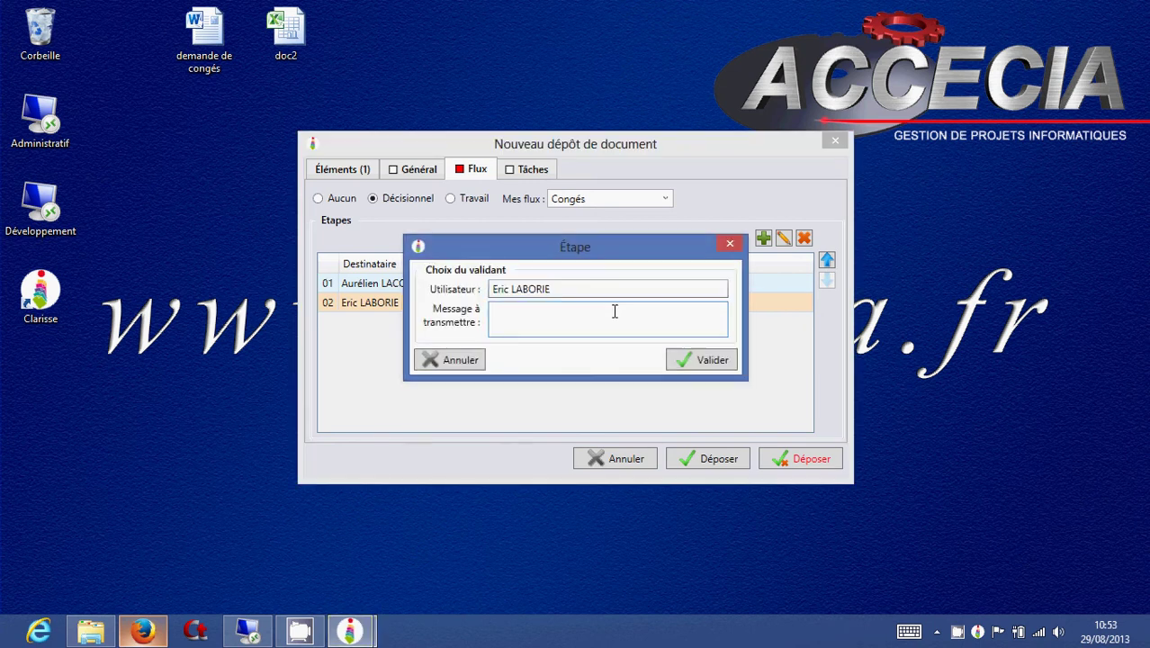
{"action": "type", "text": "merci de valider"}
{"action": "left_click", "coordinate": [684, 362]}
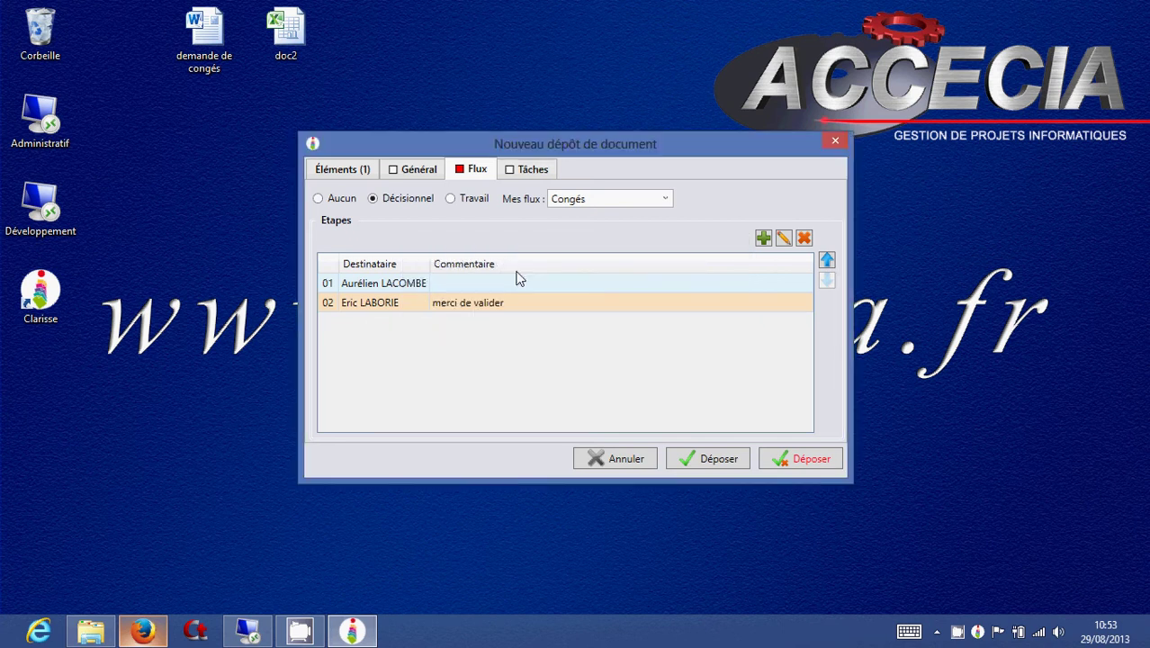
Try adding, removing and reordering validator steps, then deposit the document.
{"action": "left_click", "coordinate": [765, 240]}
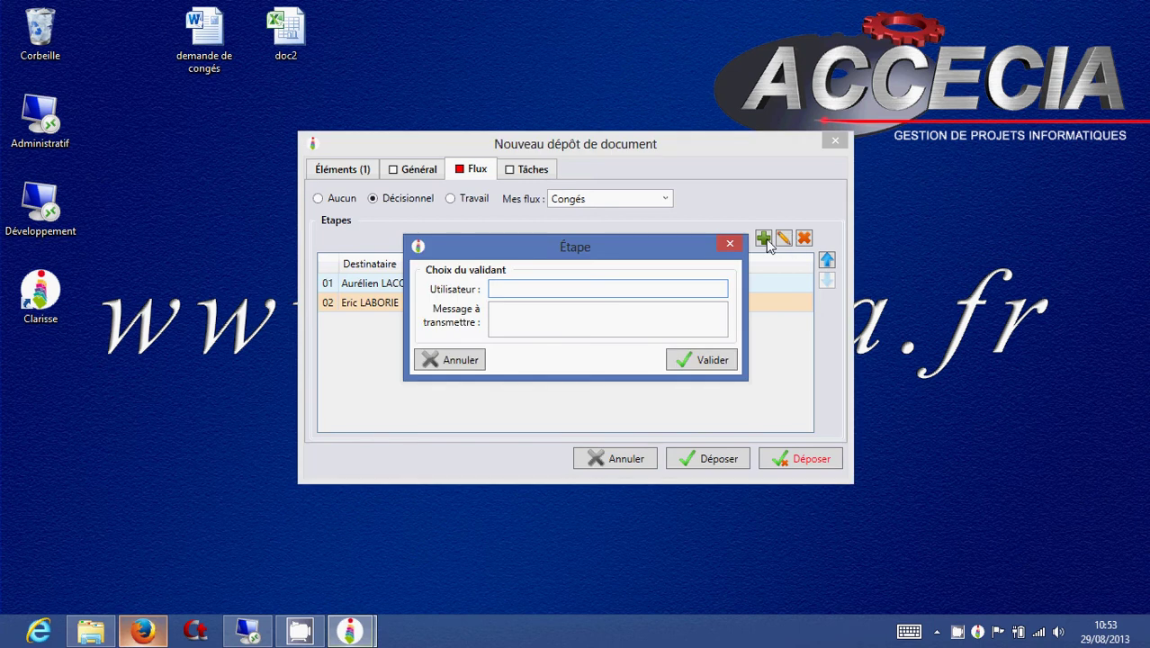
{"action": "type", "text": "de"}
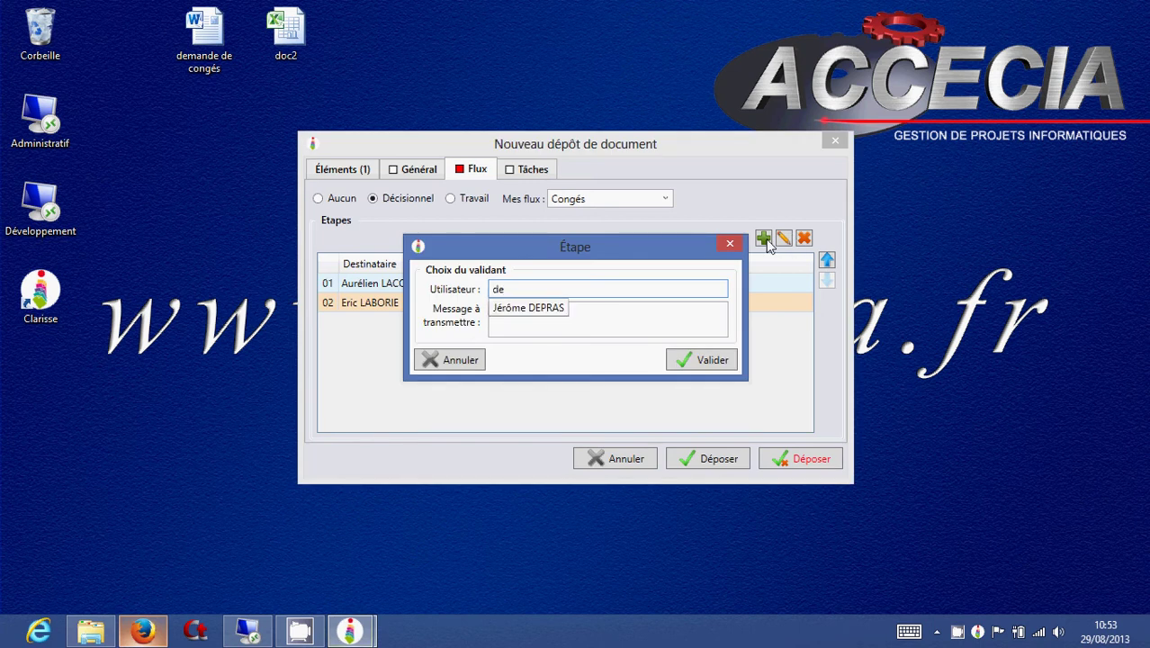
{"action": "key", "text": "Down"}
{"action": "key", "text": "Return"}
{"action": "left_click", "coordinate": [698, 361]}
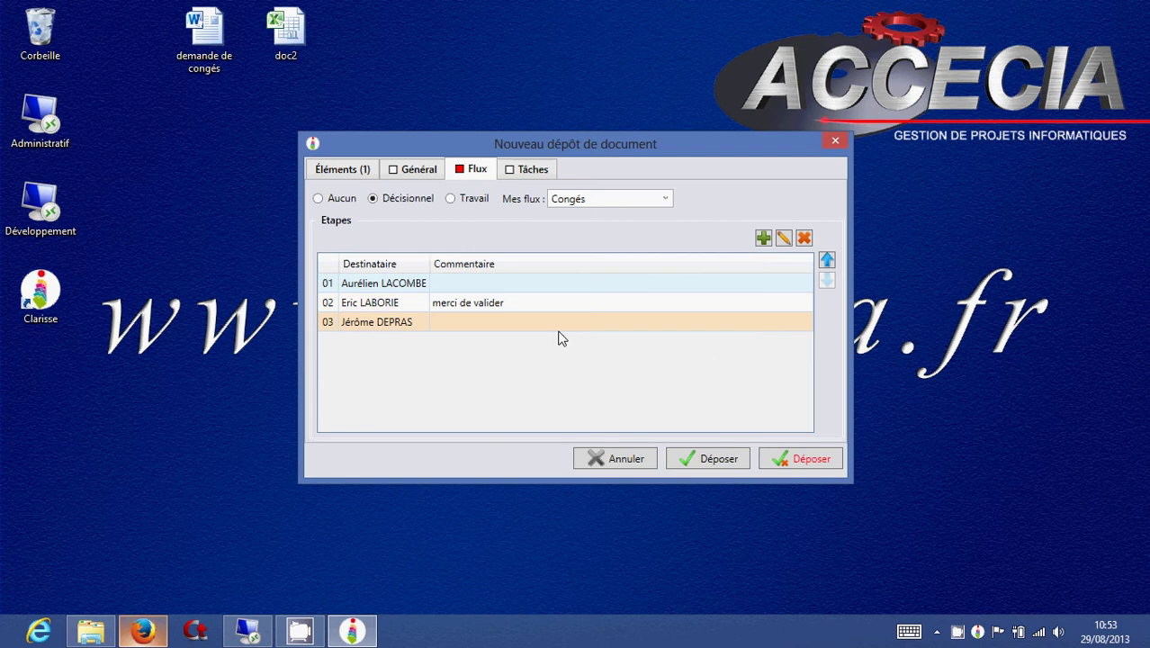
{"action": "left_click", "coordinate": [804, 239]}
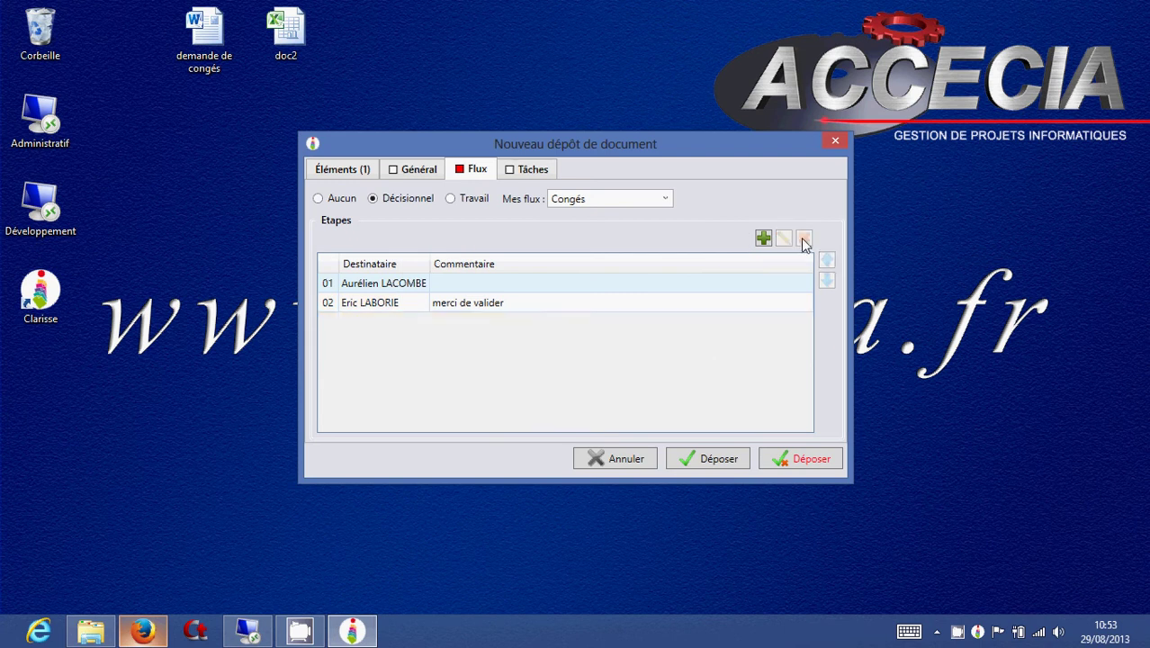
{"action": "left_click", "coordinate": [826, 259]}
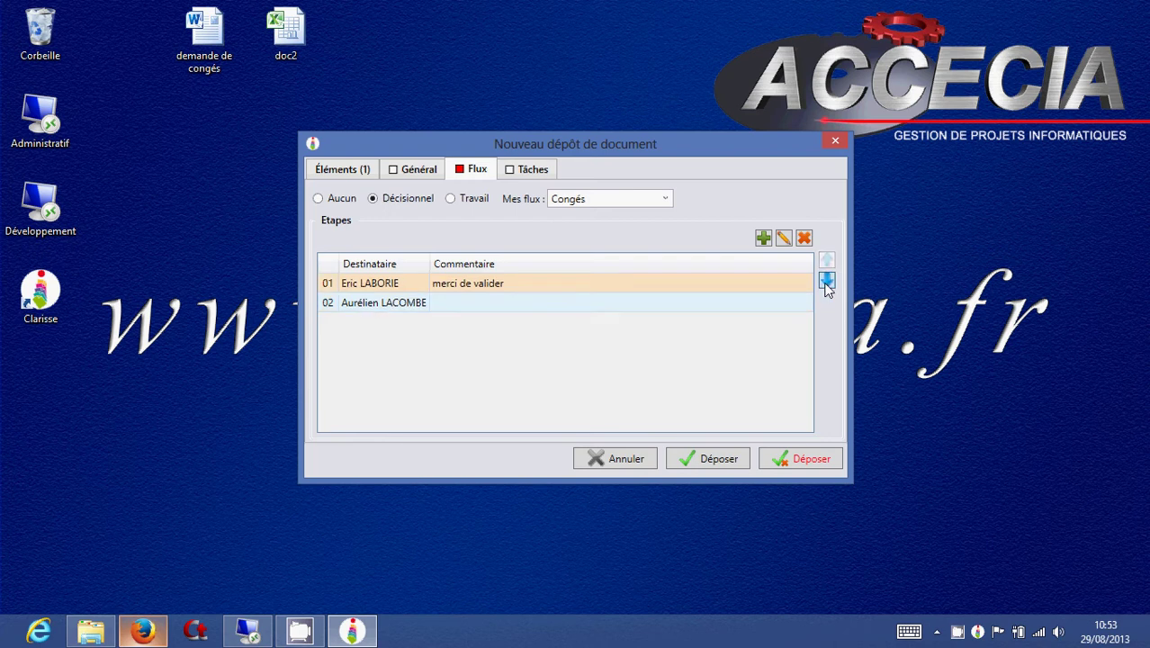
{"action": "left_click", "coordinate": [826, 280]}
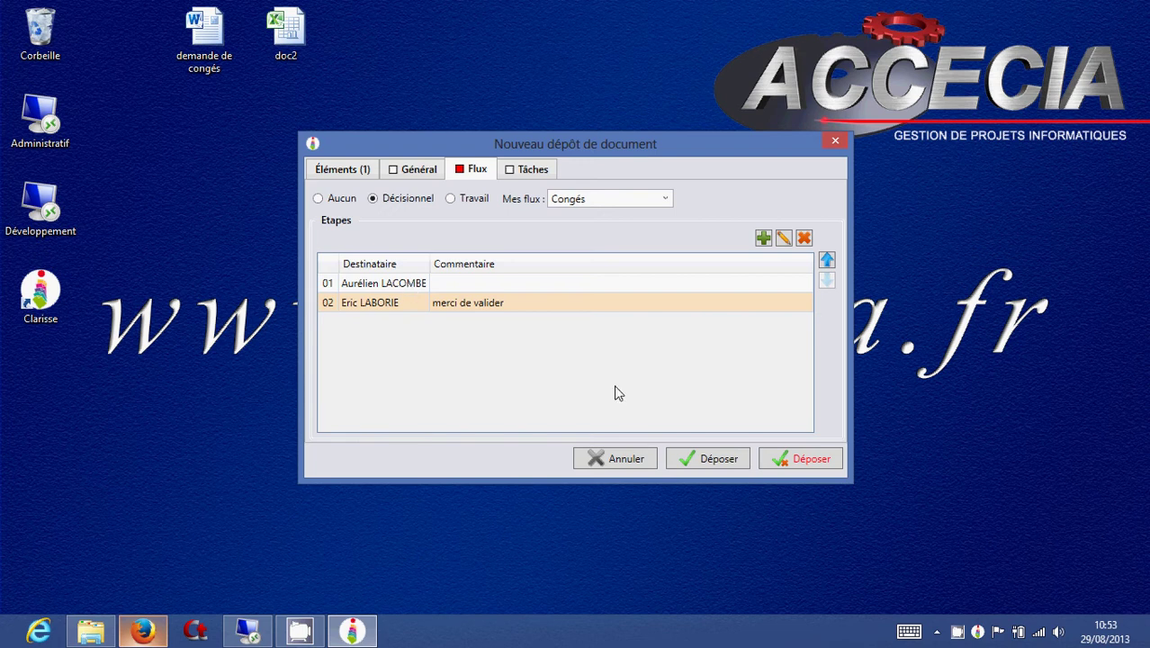
{"action": "left_click", "coordinate": [711, 460]}
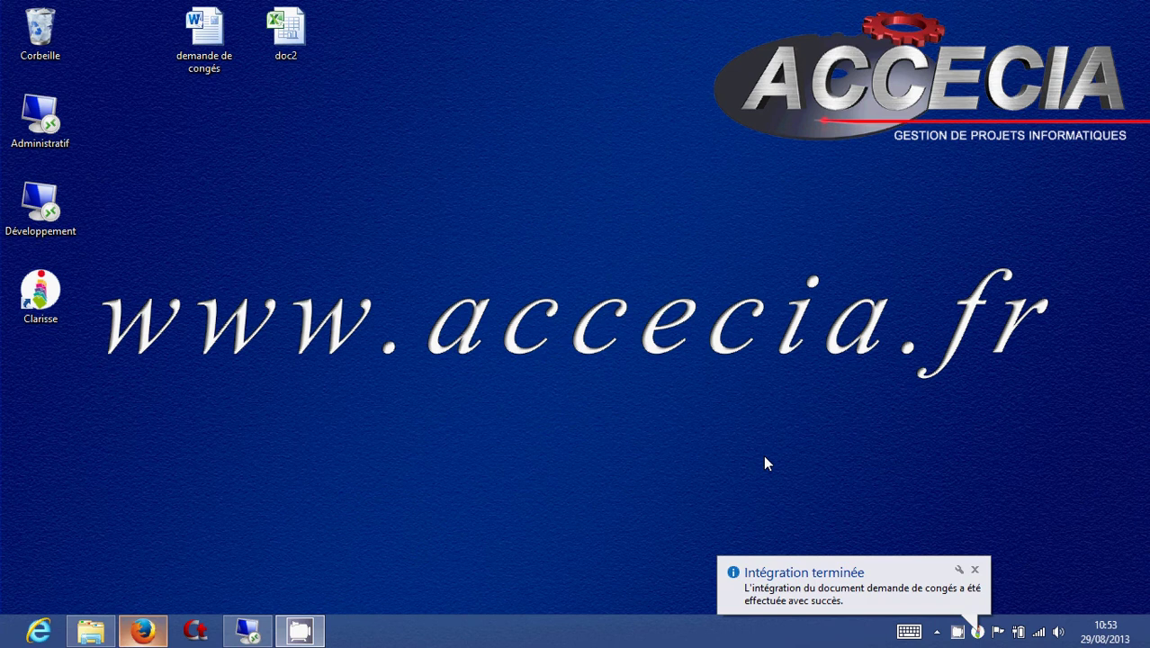
Show the in-progress sent flows and check demande de congés at Étape 0/2.
{"action": "left_click", "coordinate": [978, 631]}
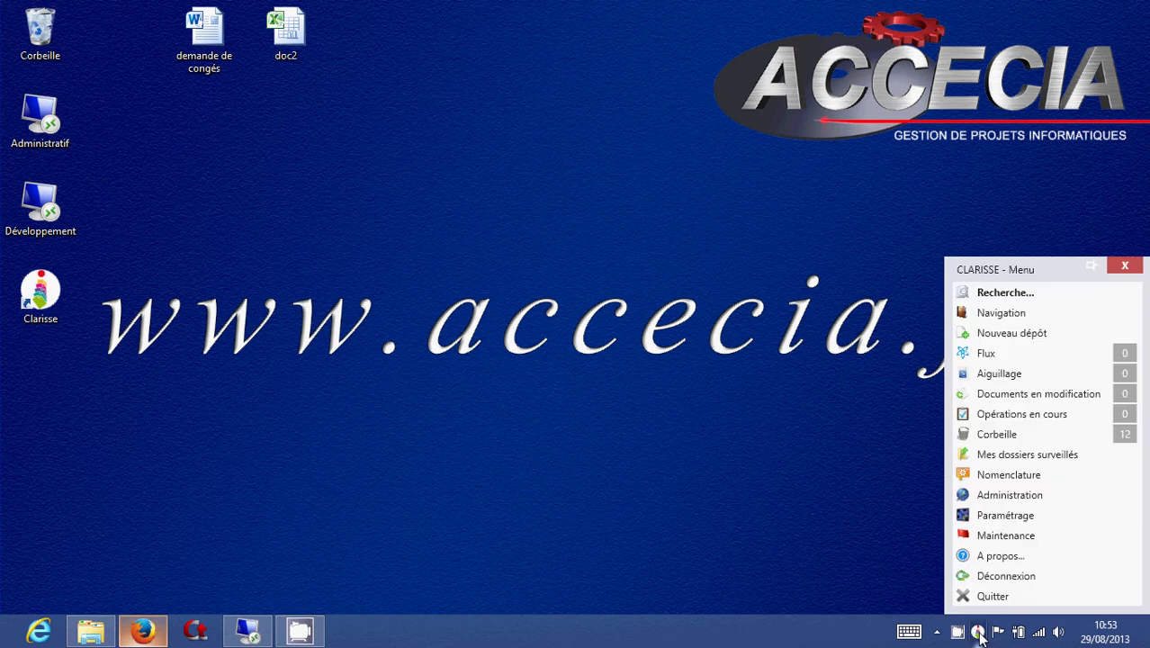
{"action": "left_click", "coordinate": [985, 354]}
{"action": "left_click", "coordinate": [358, 101]}
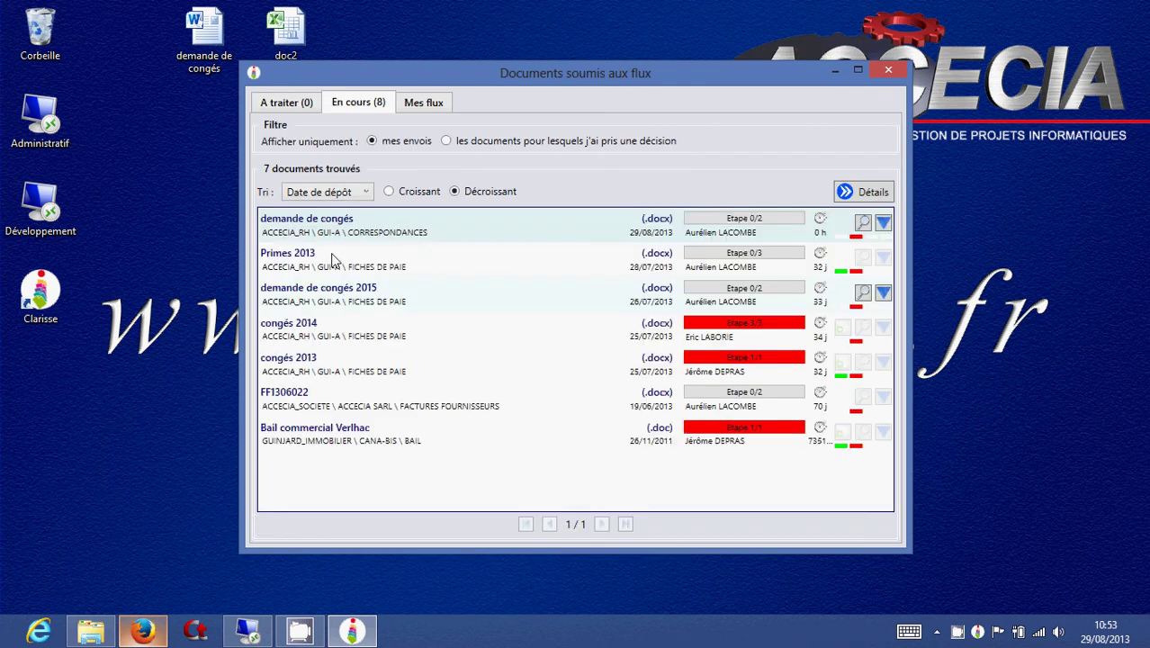
{"action": "mouse_move", "coordinate": [335, 234]}
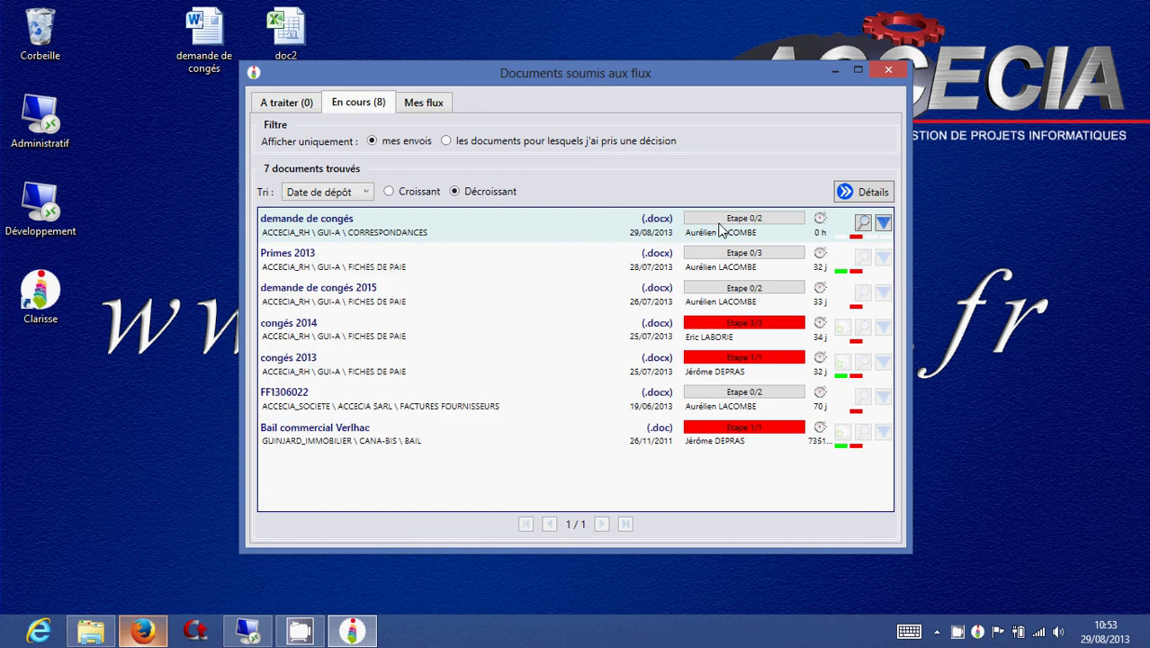
{"action": "mouse_move", "coordinate": [739, 231]}
{"action": "mouse_move", "coordinate": [393, 280]}
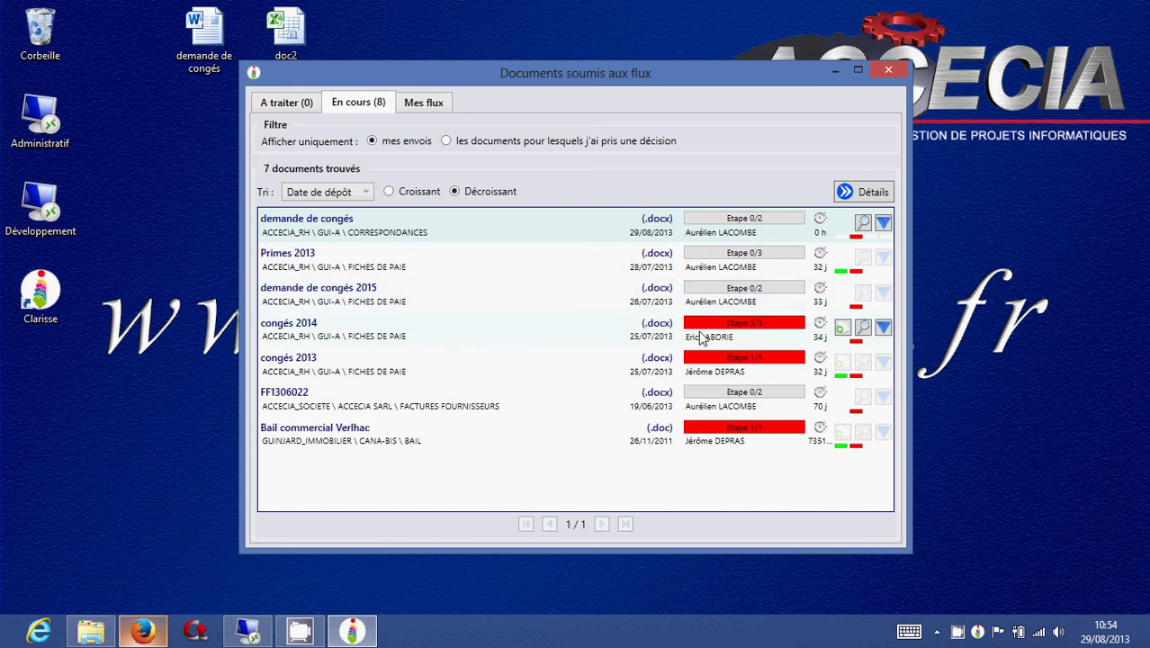
{"action": "mouse_move", "coordinate": [758, 333]}
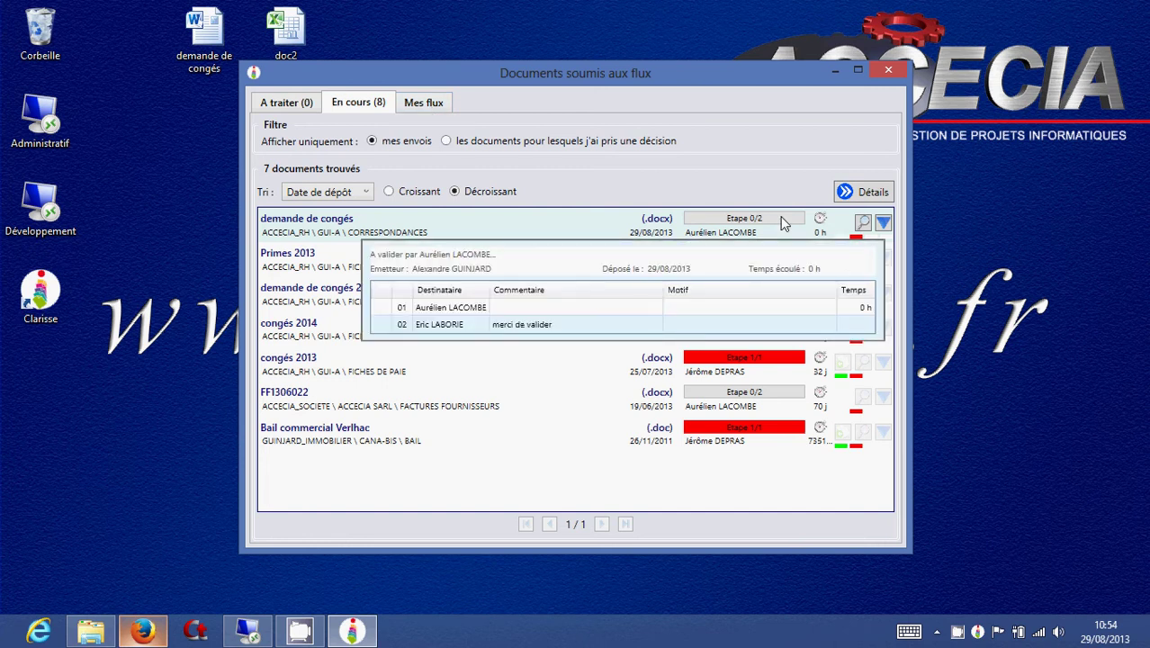
Close the flows window, log out, and sign in with the first validator's username and password.
{"action": "left_click", "coordinate": [888, 70]}
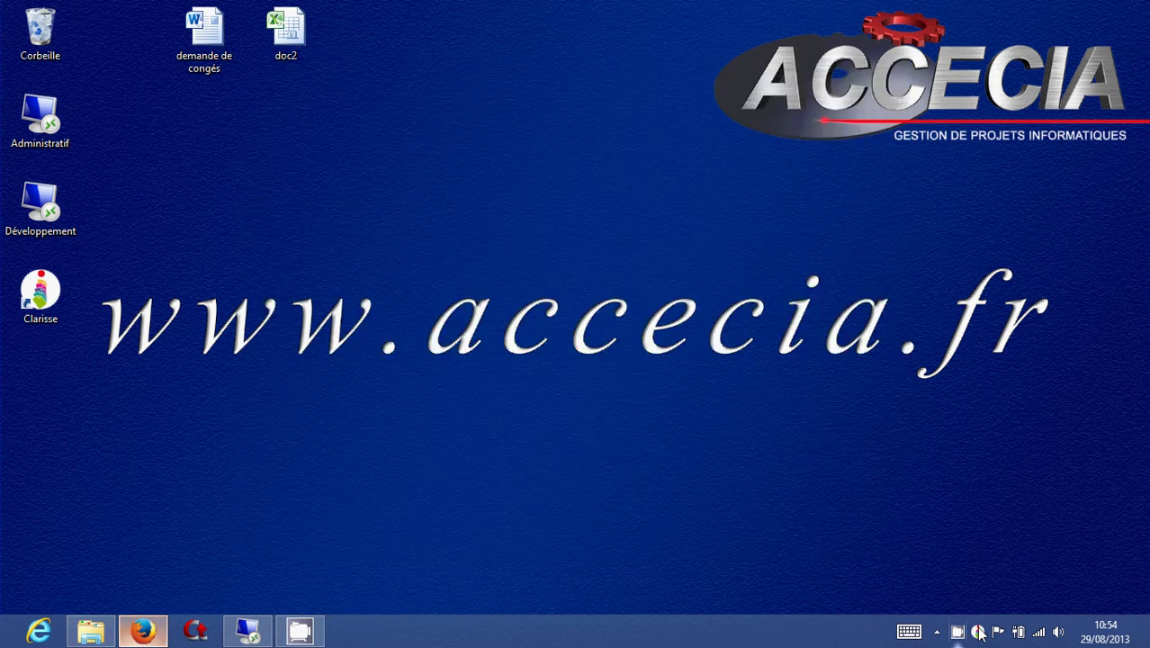
{"action": "left_click", "coordinate": [979, 632]}
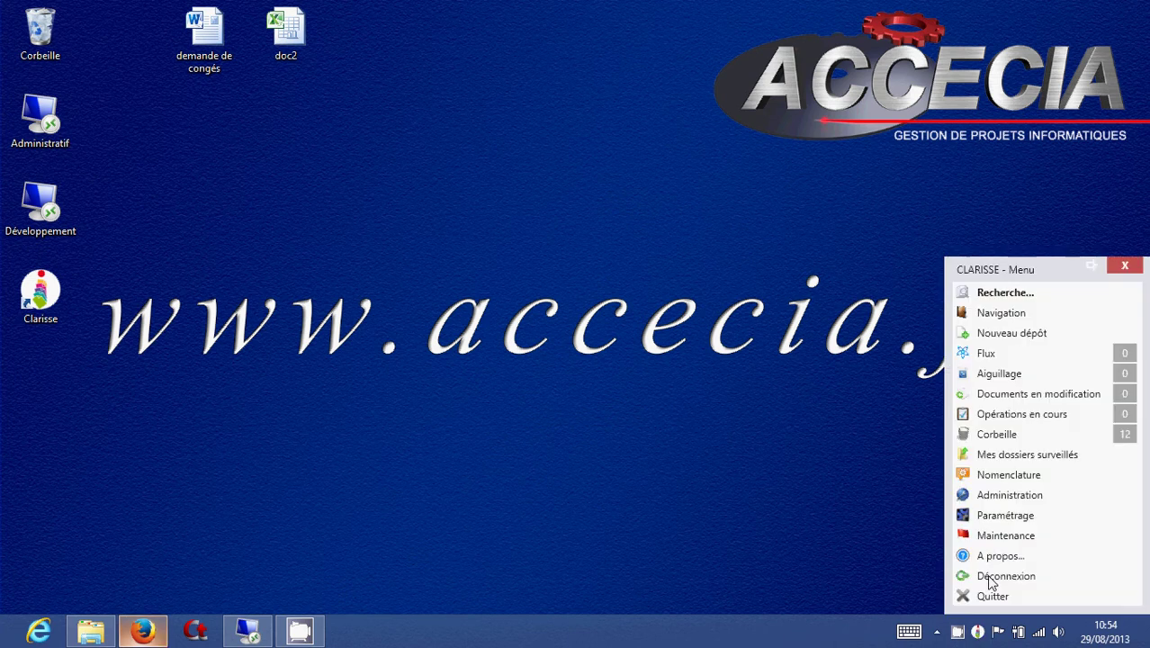
{"action": "left_click", "coordinate": [989, 578]}
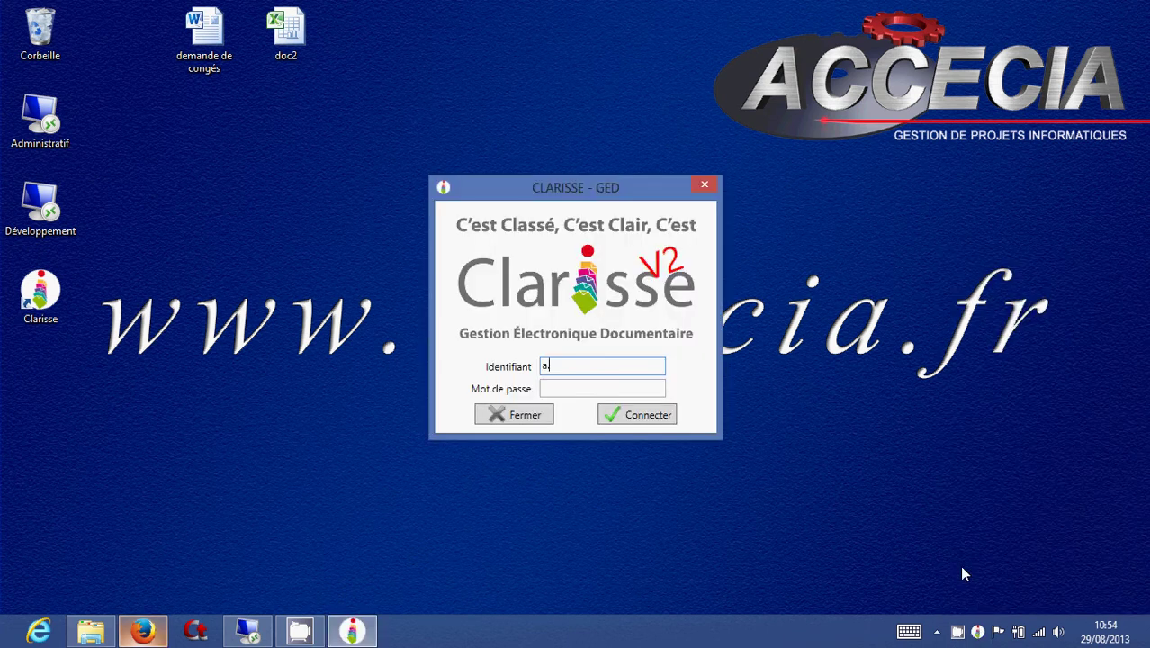
{"action": "key", "text": "Tab"}
{"action": "type", "text": "a"}
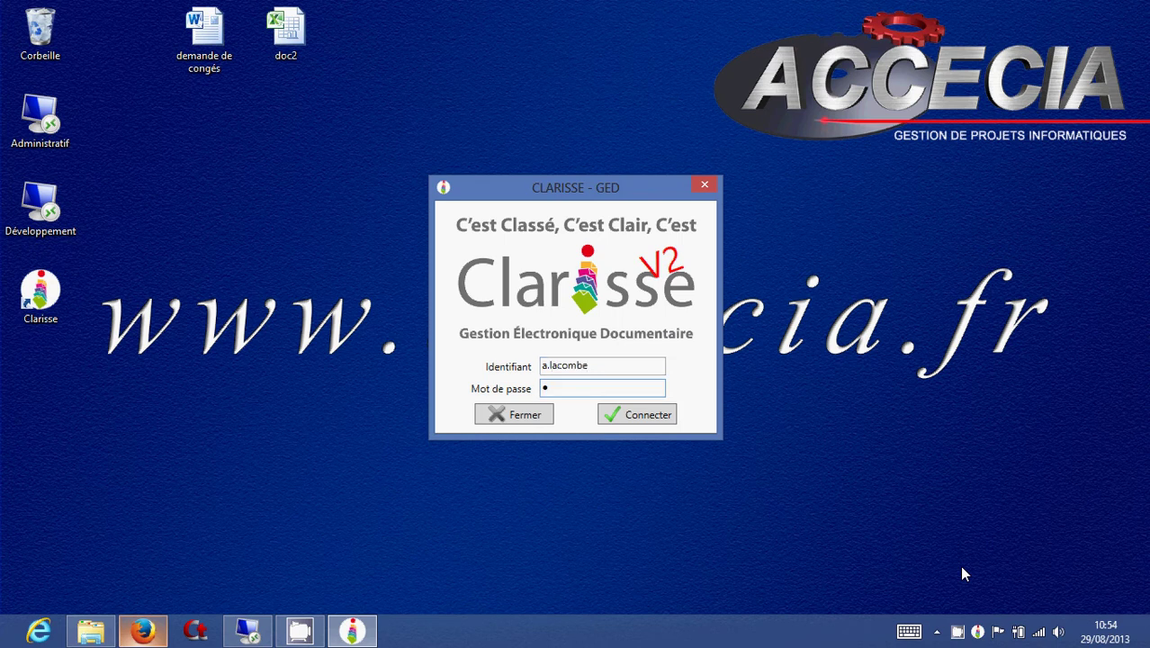
{"action": "type", "text": "*****"}
{"action": "left_click", "coordinate": [614, 419]}
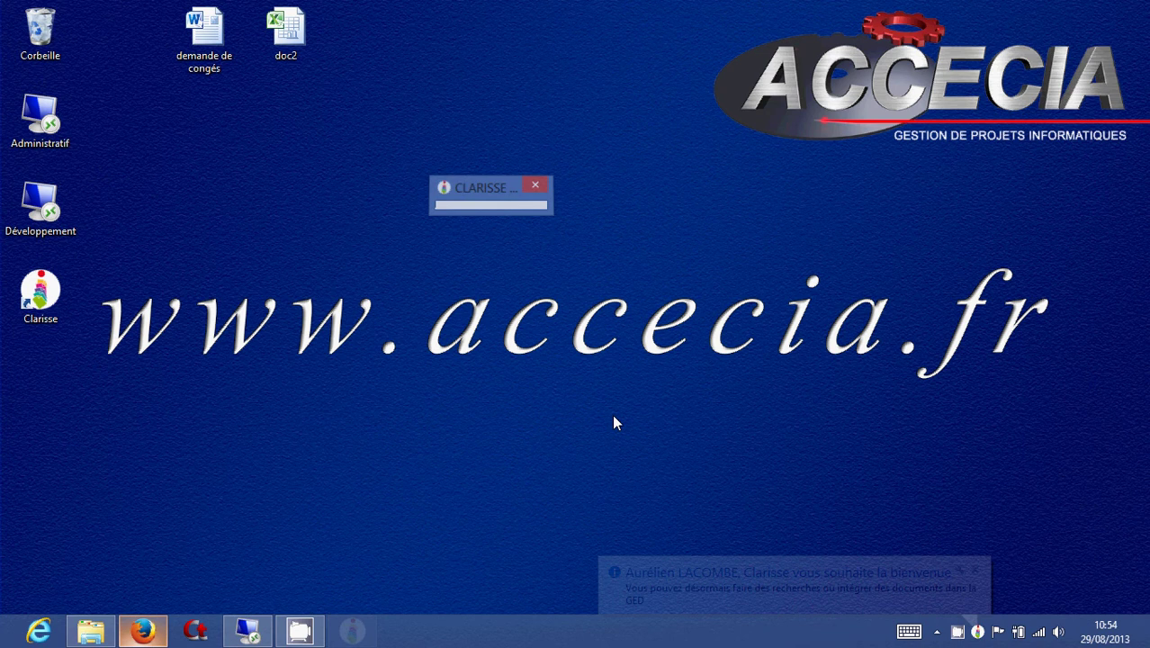
{"action": "left_click", "coordinate": [977, 630]}
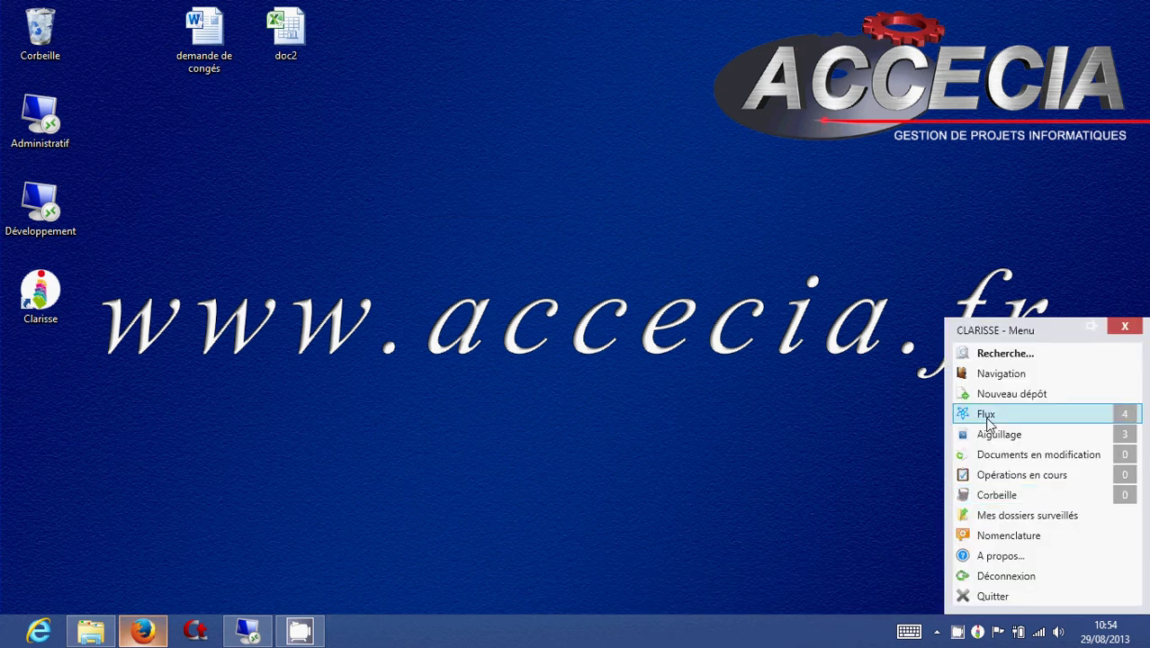
Open the validator's 4 pending flow documents and show the decision action for demande de congés.
{"action": "left_click", "coordinate": [1040, 418]}
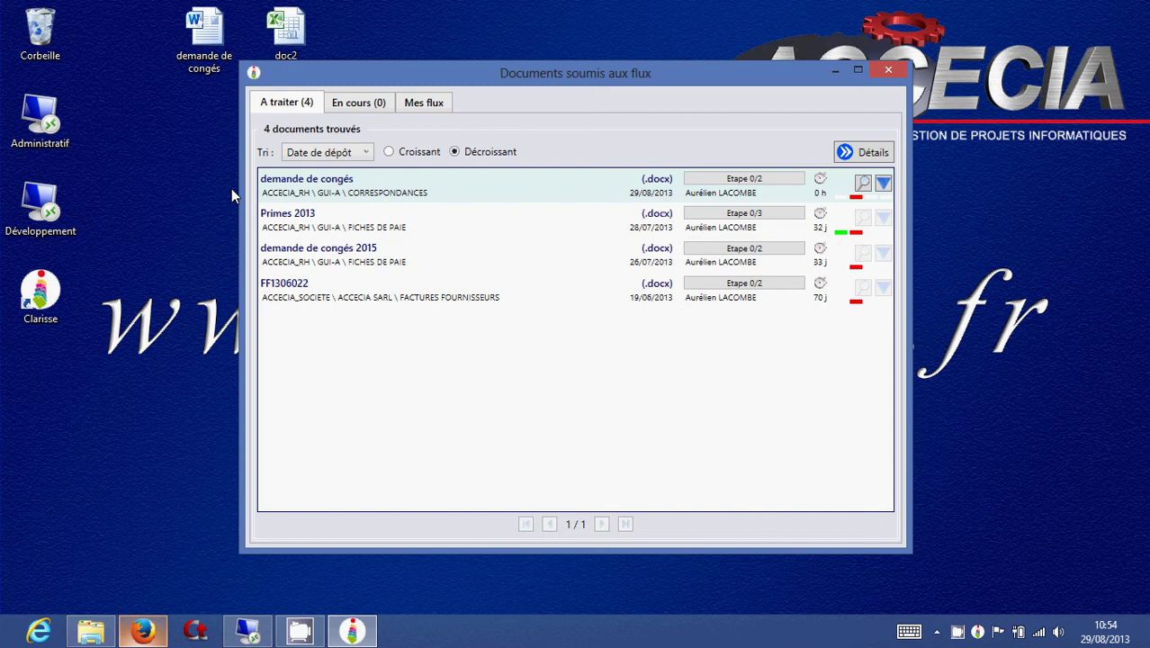
{"action": "mouse_move", "coordinate": [649, 186]}
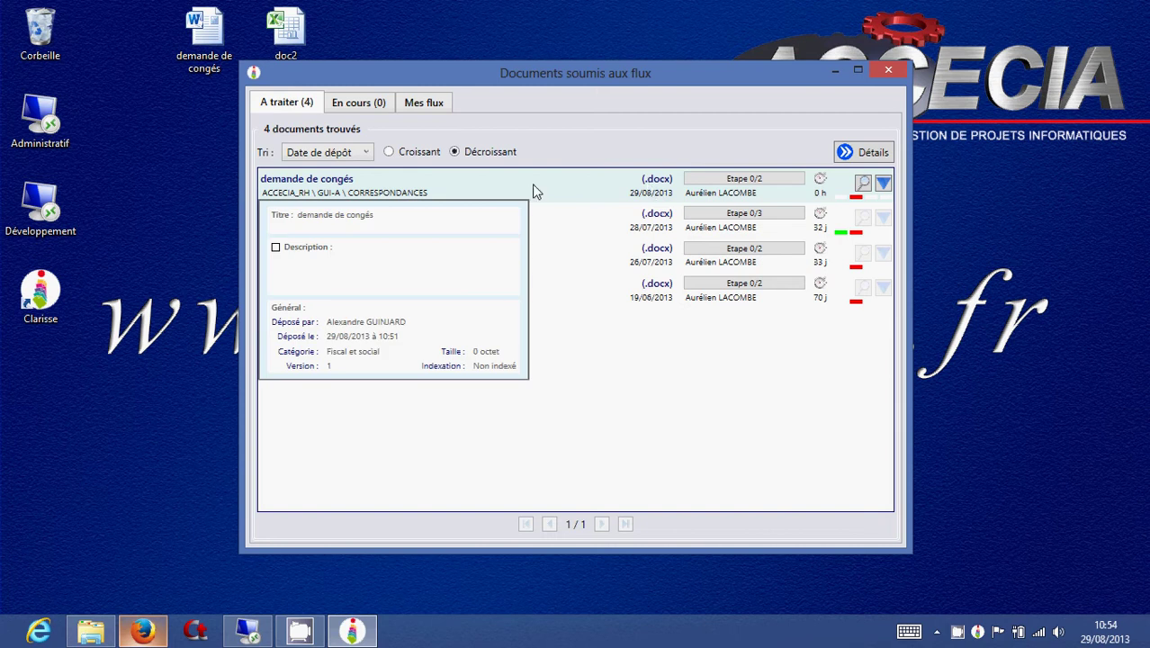
{"action": "mouse_move", "coordinate": [845, 188]}
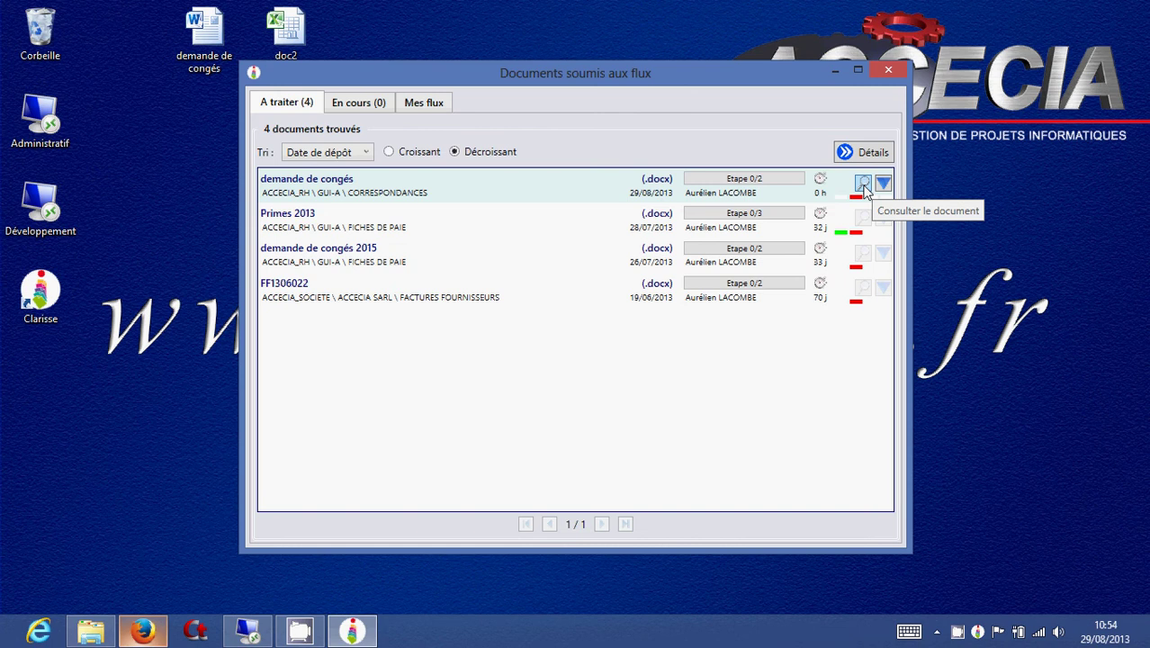
{"action": "mouse_move", "coordinate": [807, 192]}
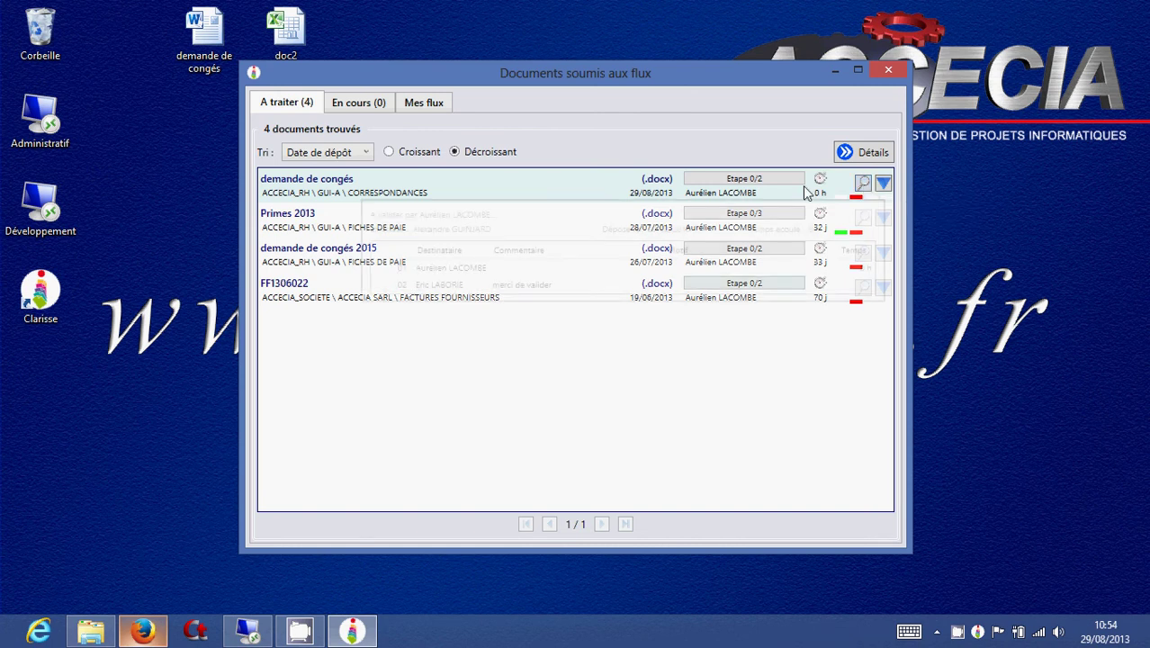
{"action": "left_click", "coordinate": [884, 185]}
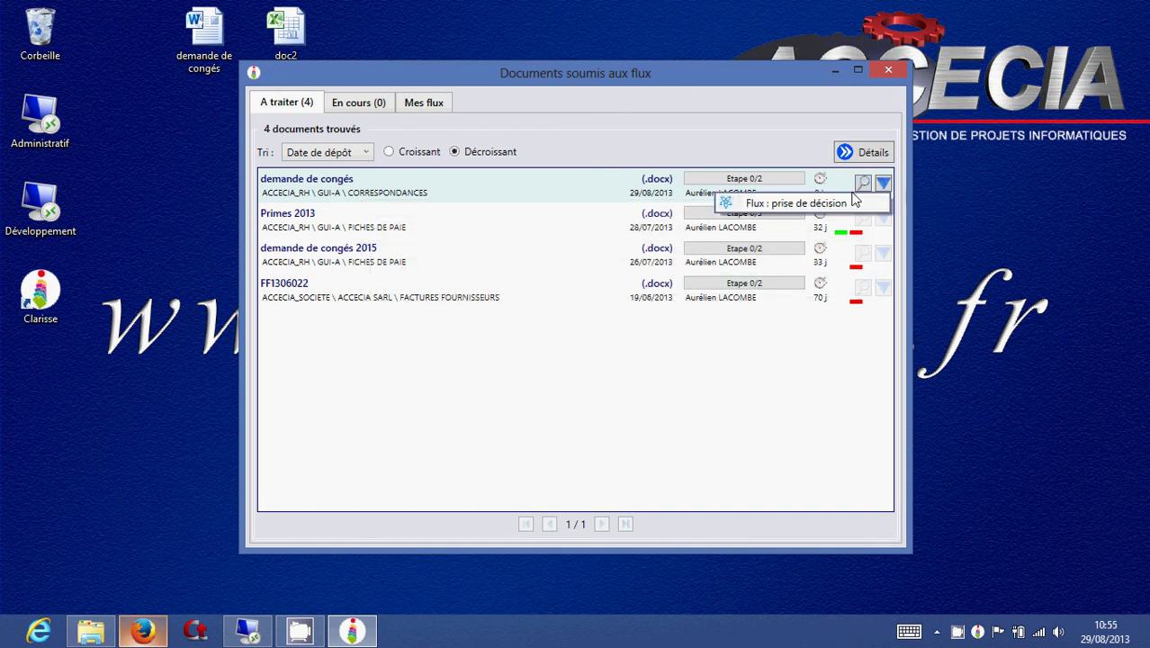
Accept demande de congés with motif 'je suis ok', save, and close the flow documents window.
{"action": "left_click", "coordinate": [824, 205]}
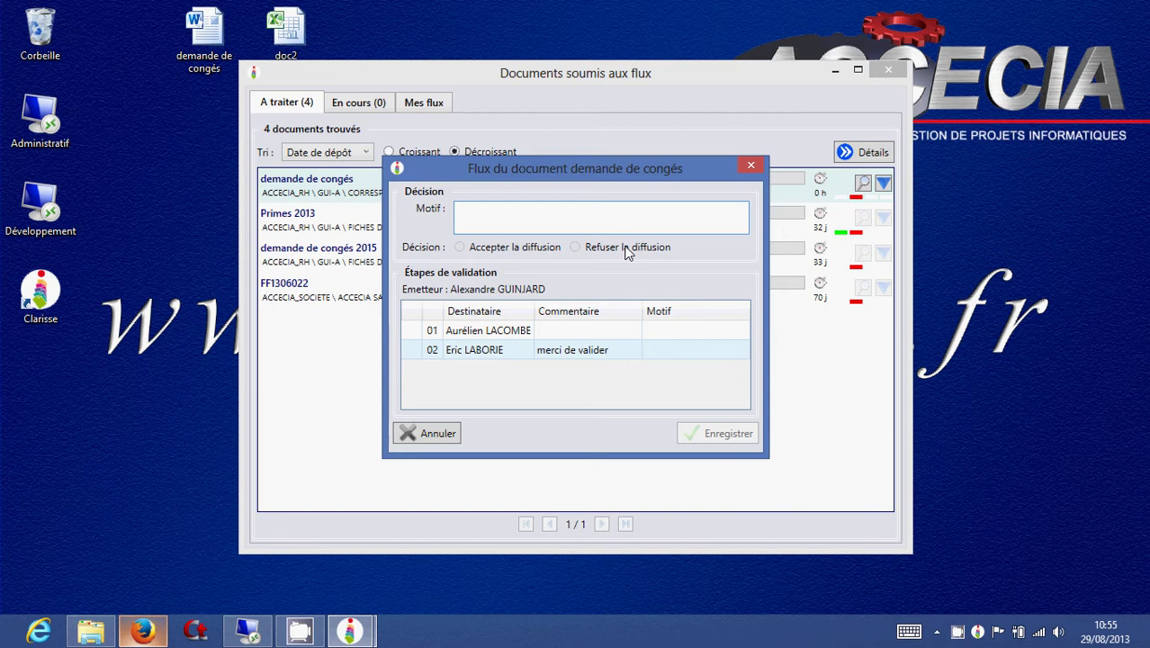
{"action": "left_click", "coordinate": [613, 219]}
{"action": "type", "text": "je suis ok"}
{"action": "left_click", "coordinate": [459, 249]}
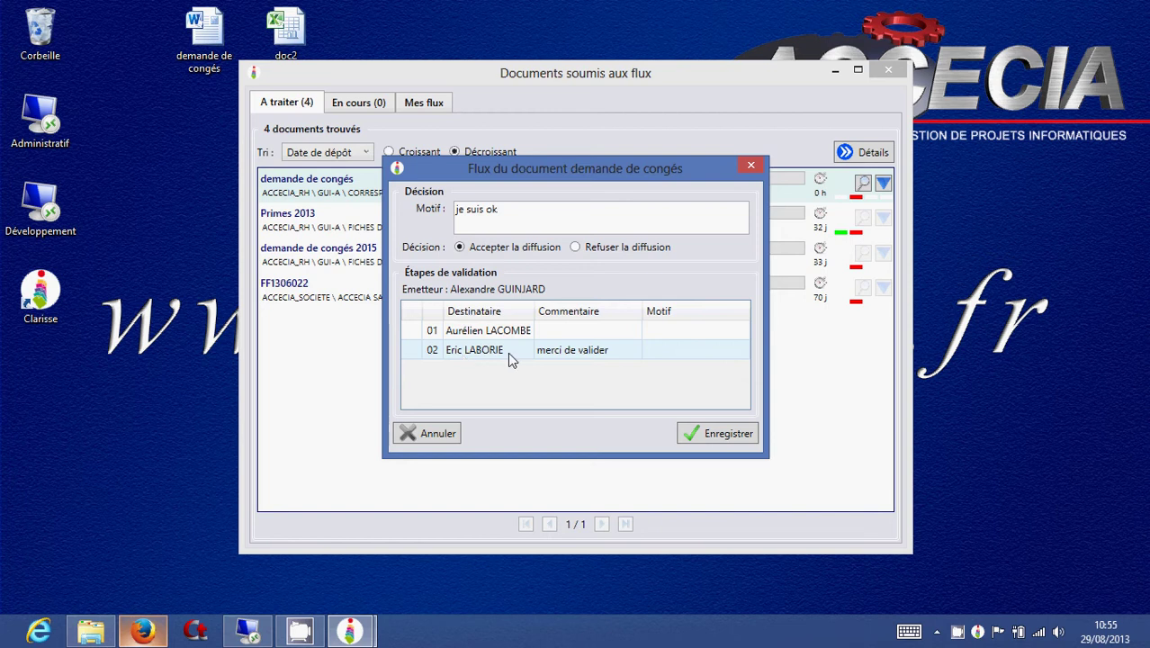
{"action": "left_click", "coordinate": [719, 433]}
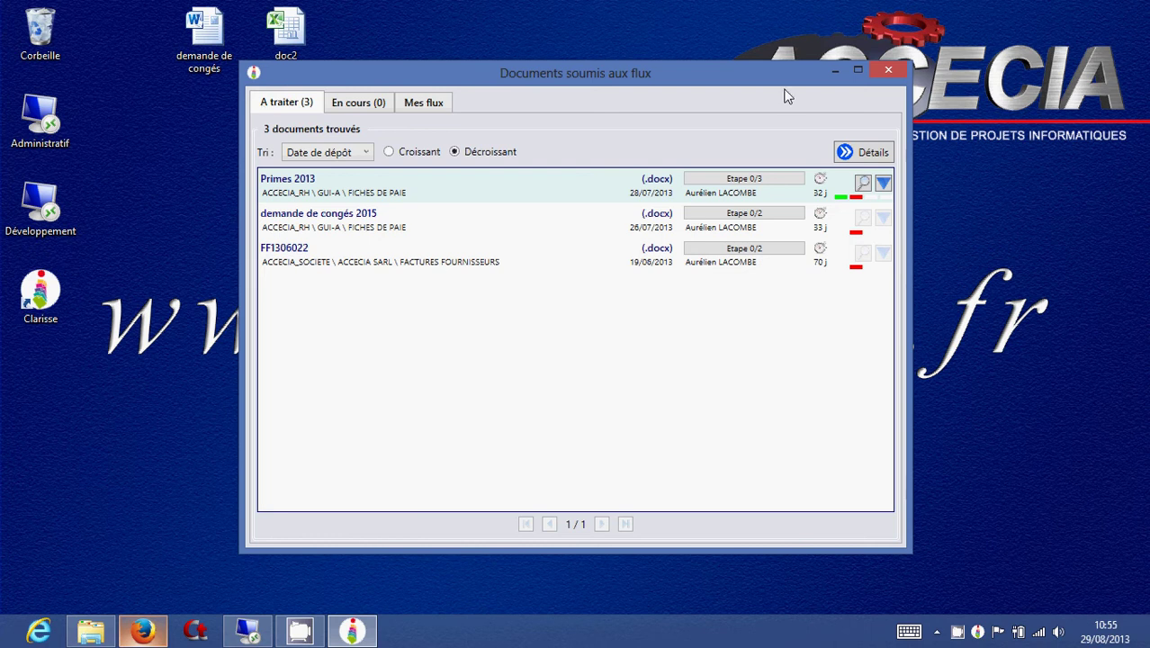
{"action": "left_click", "coordinate": [886, 71]}
Log out and sign in as the second validator with their login and password.
{"action": "left_click", "coordinate": [977, 632]}
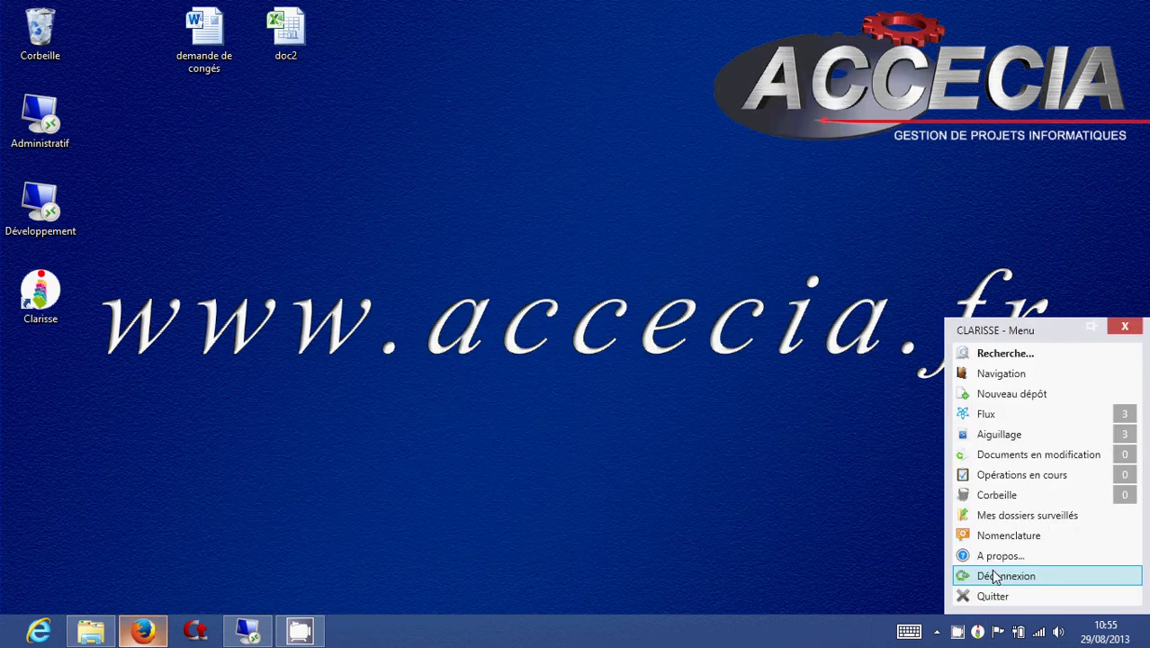
{"action": "left_click", "coordinate": [995, 575]}
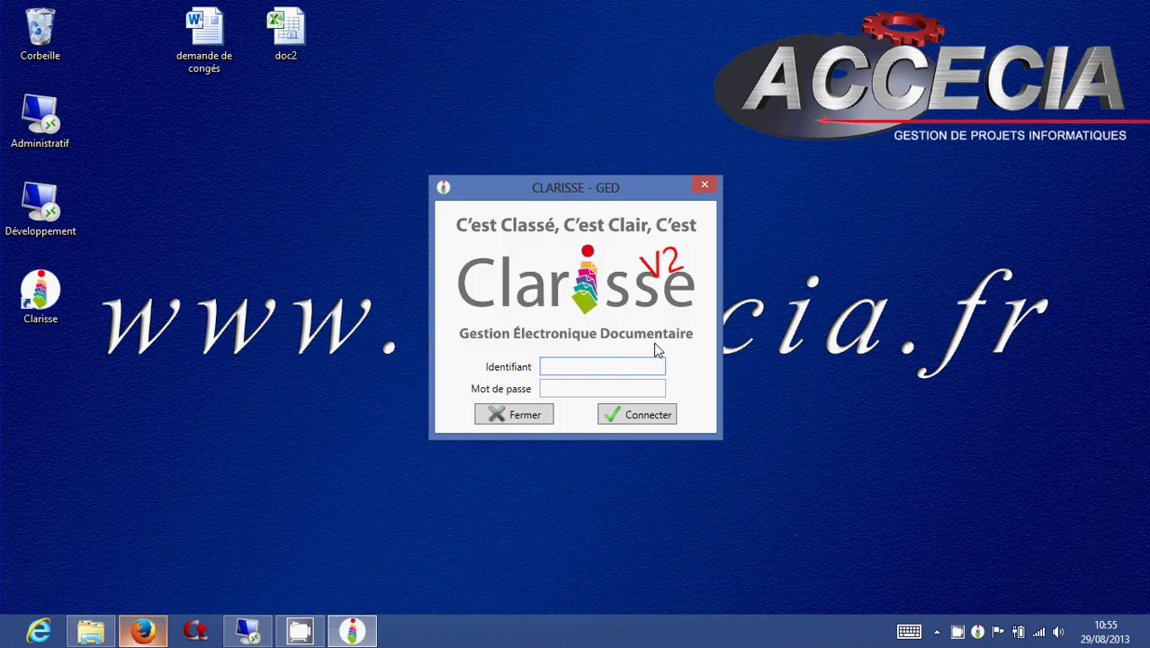
{"action": "key", "text": "Tab"}
{"action": "type", "text": "••"}
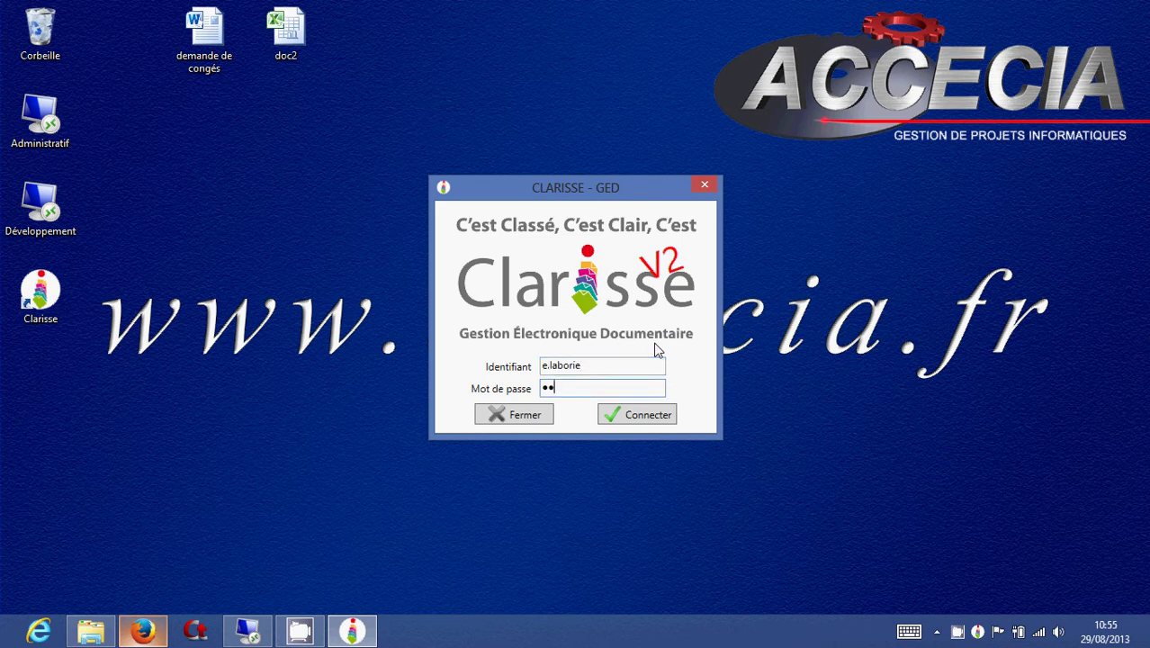
{"action": "type", "text": "••••"}
{"action": "left_click", "coordinate": [629, 416]}
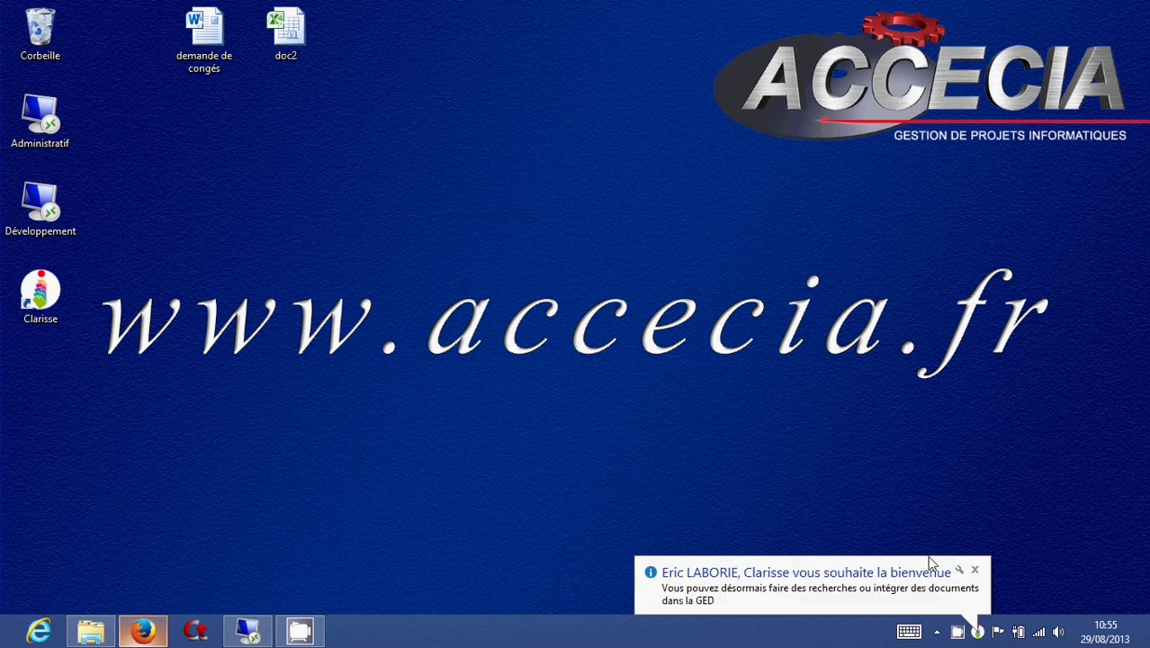
{"action": "left_click", "coordinate": [978, 632]}
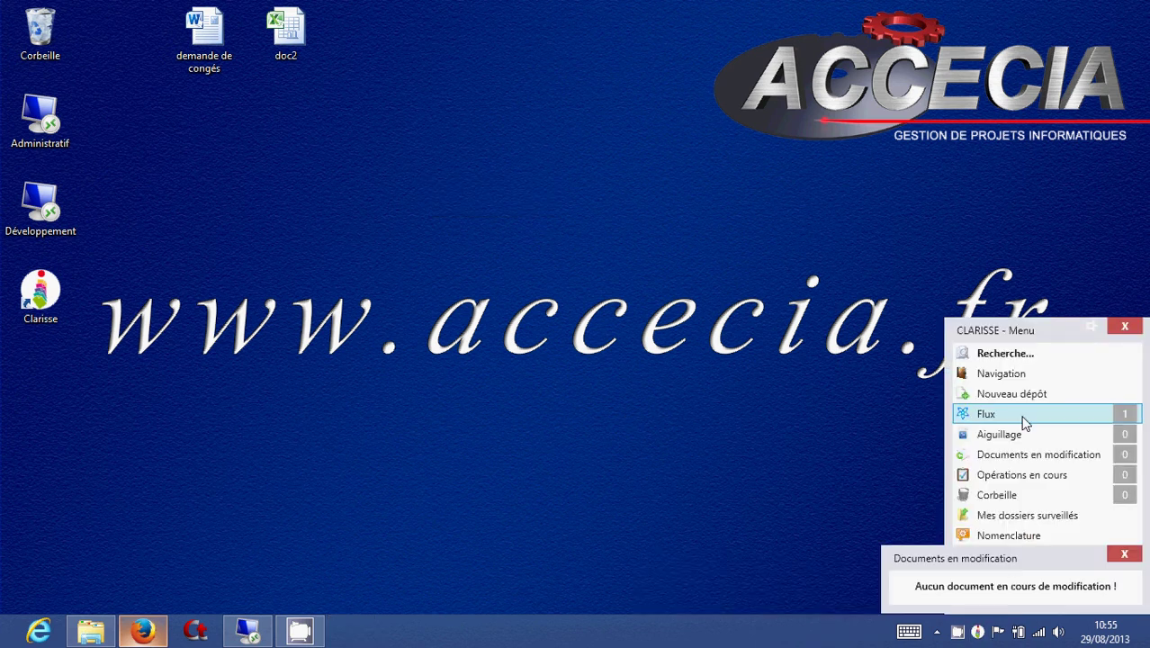
Open the Flux documents list and reveal the actions for the demande de congés row.
{"action": "left_click", "coordinate": [1105, 422]}
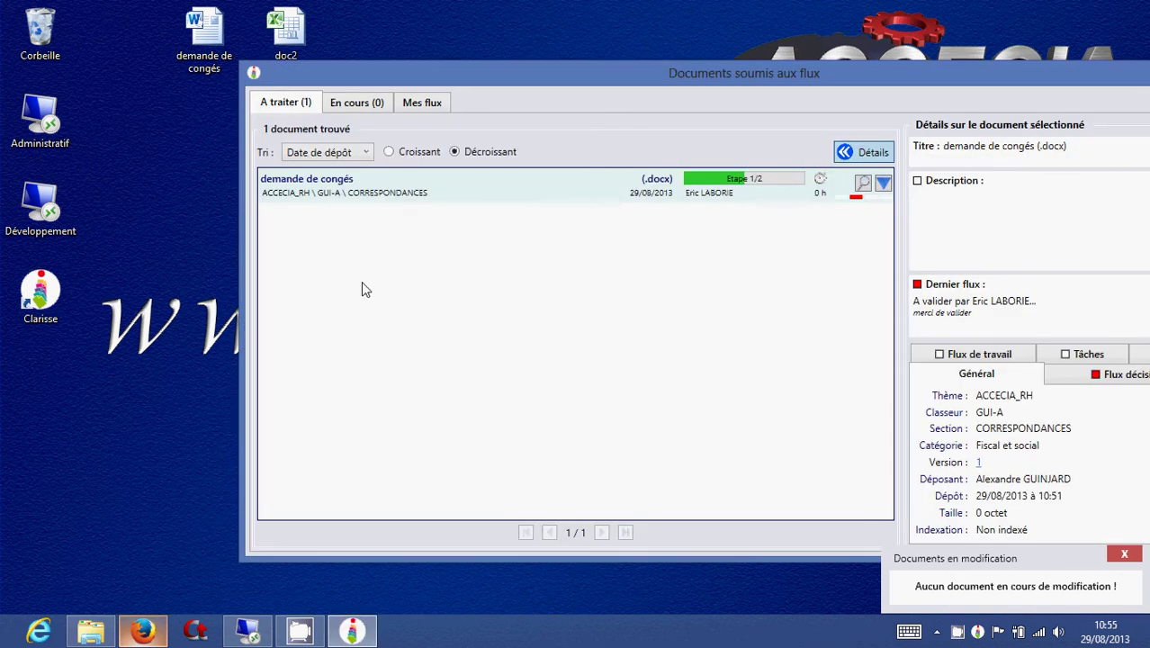
{"action": "mouse_move", "coordinate": [734, 187]}
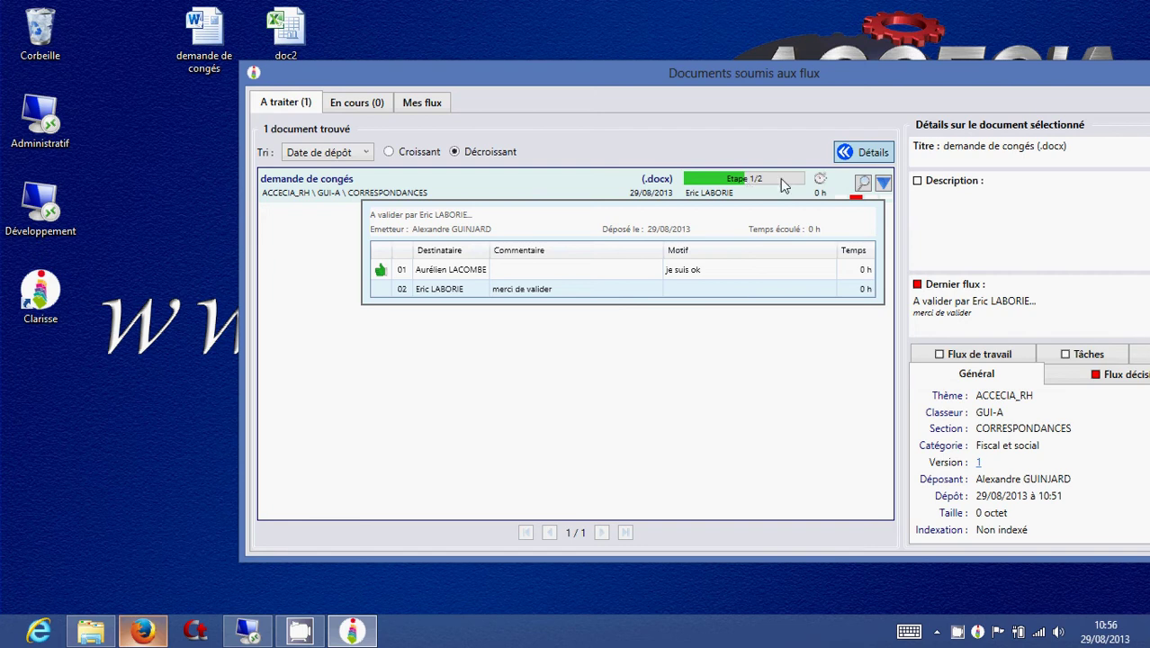
{"action": "left_click", "coordinate": [883, 185]}
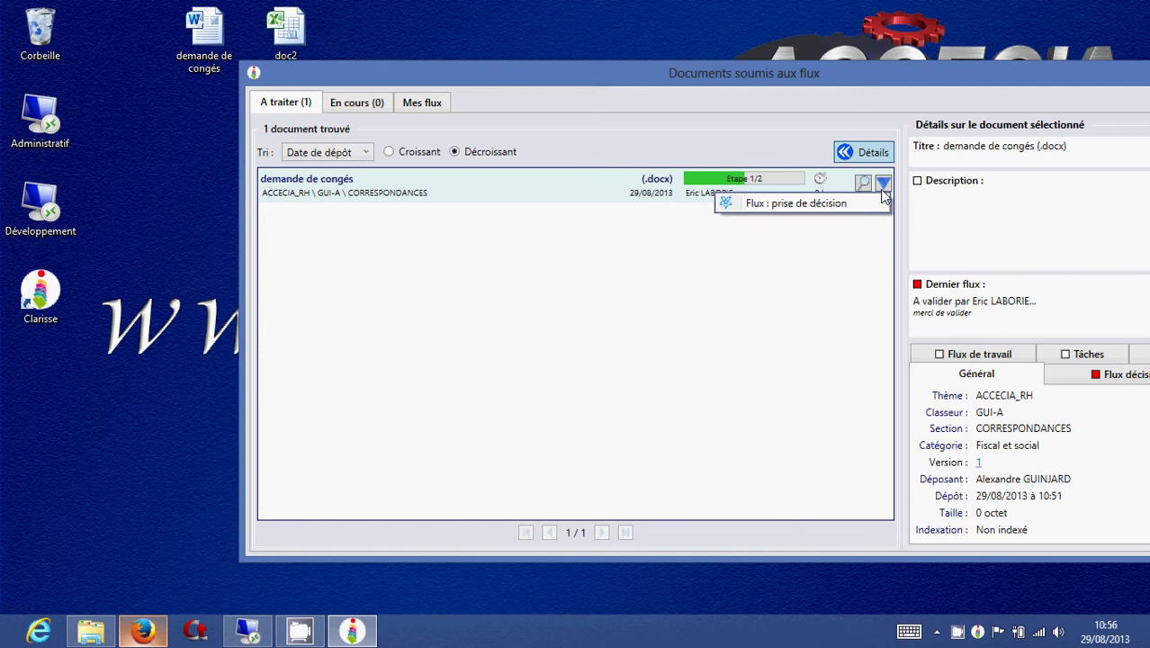
Start the decision with motif 'je suis ok' and Accepter la diffusion, moving the dialog left.
{"action": "left_click", "coordinate": [864, 202]}
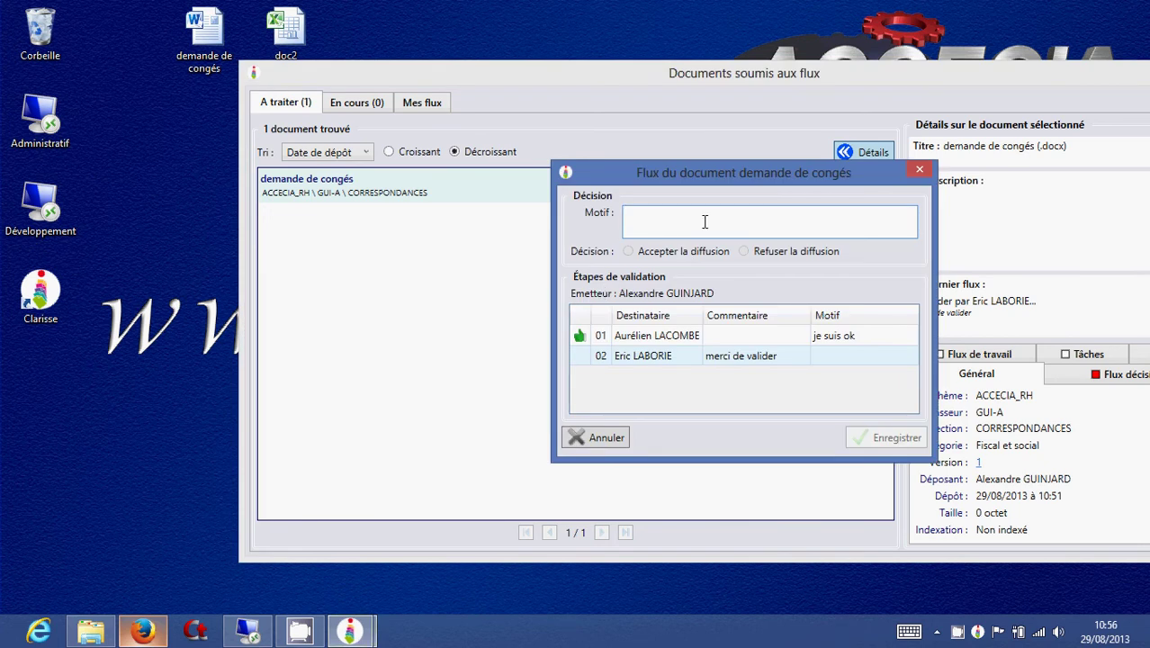
{"action": "type", "text": "je suis ok"}
{"action": "left_click", "coordinate": [711, 251]}
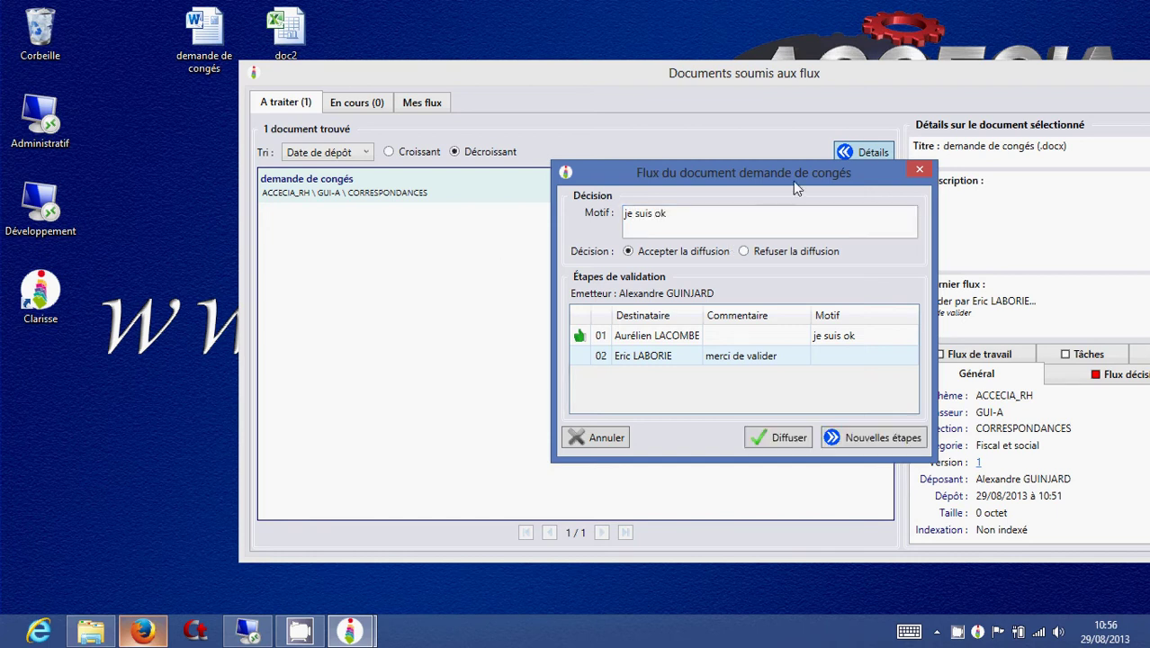
{"action": "left_click_drag", "start_coordinate": [794, 187], "coordinate": [498, 182]}
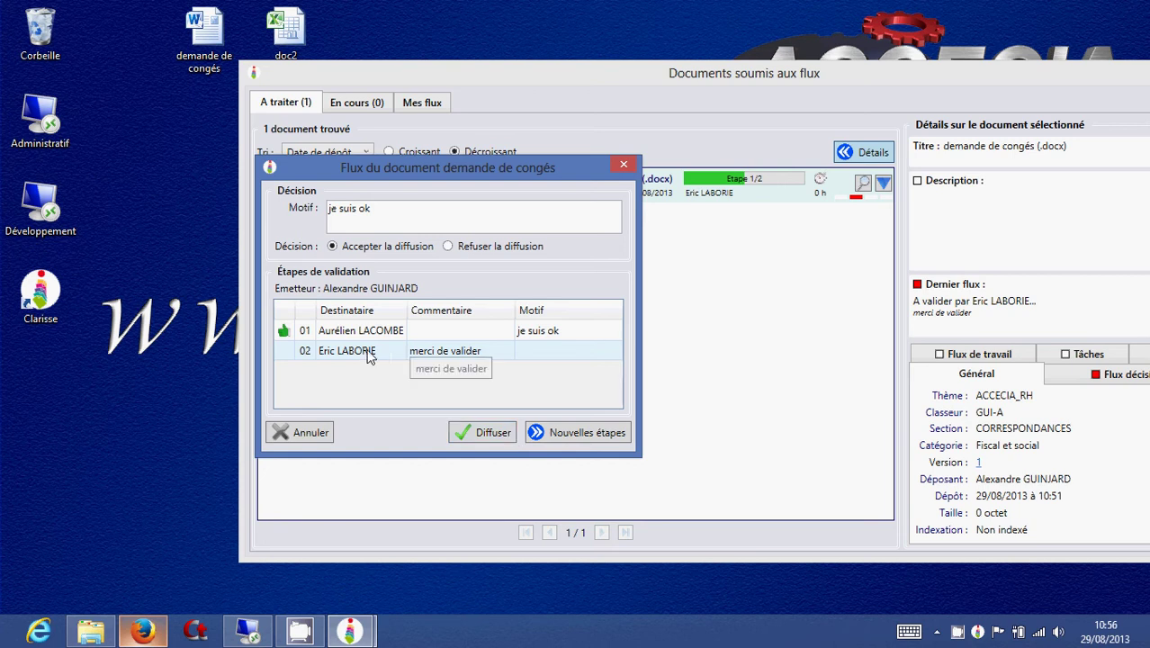
Add a validation step for a suggested user under Nouvelles étapes.
{"action": "left_click", "coordinate": [551, 432]}
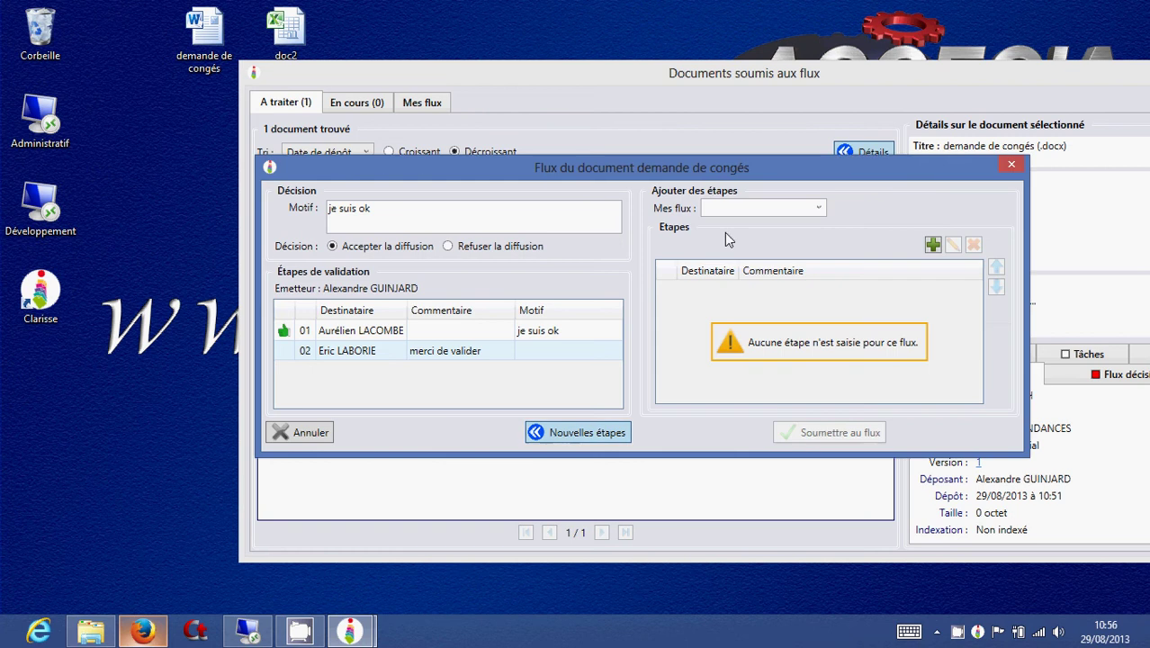
{"action": "left_click", "coordinate": [819, 208]}
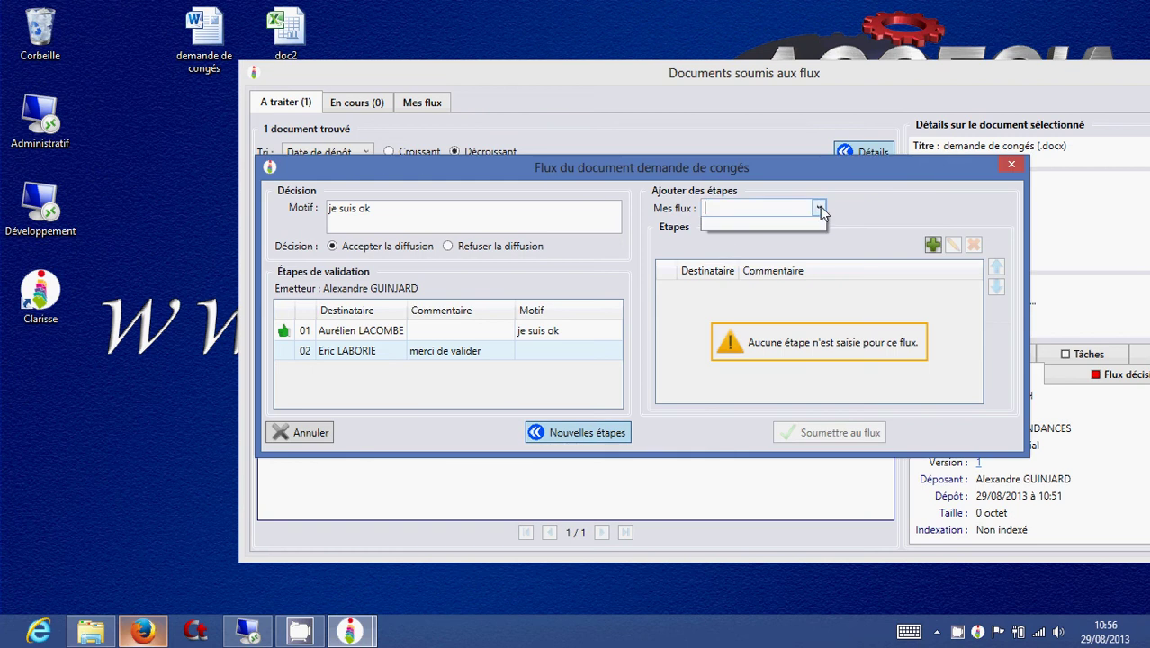
{"action": "left_click", "coordinate": [819, 207]}
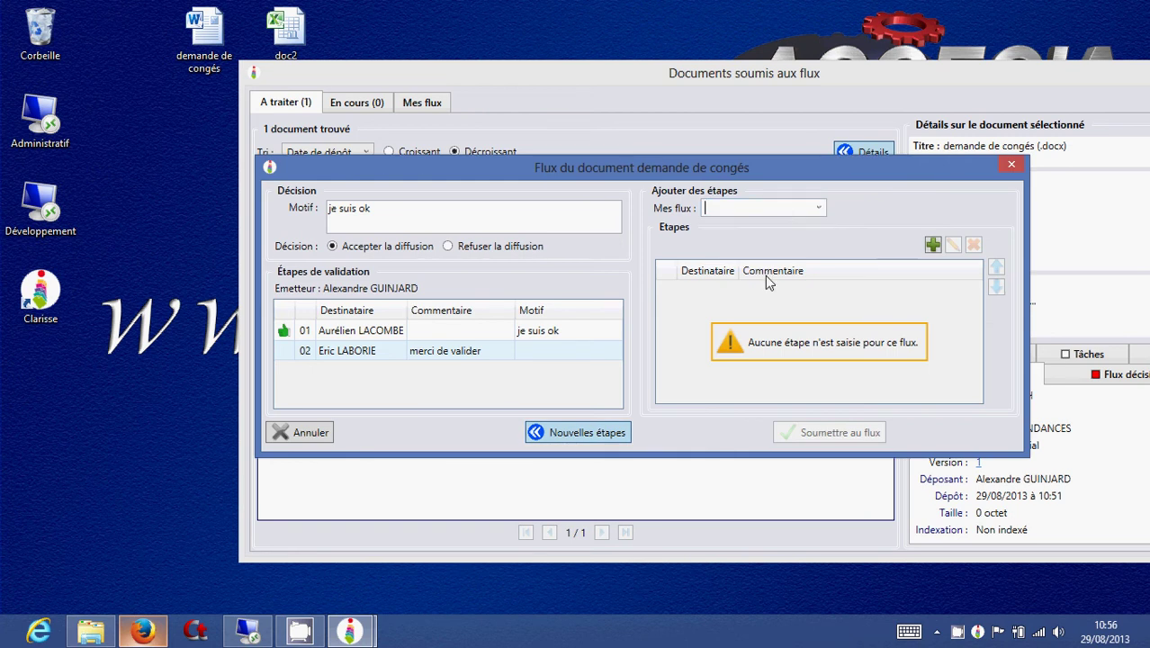
{"action": "left_click", "coordinate": [932, 245]}
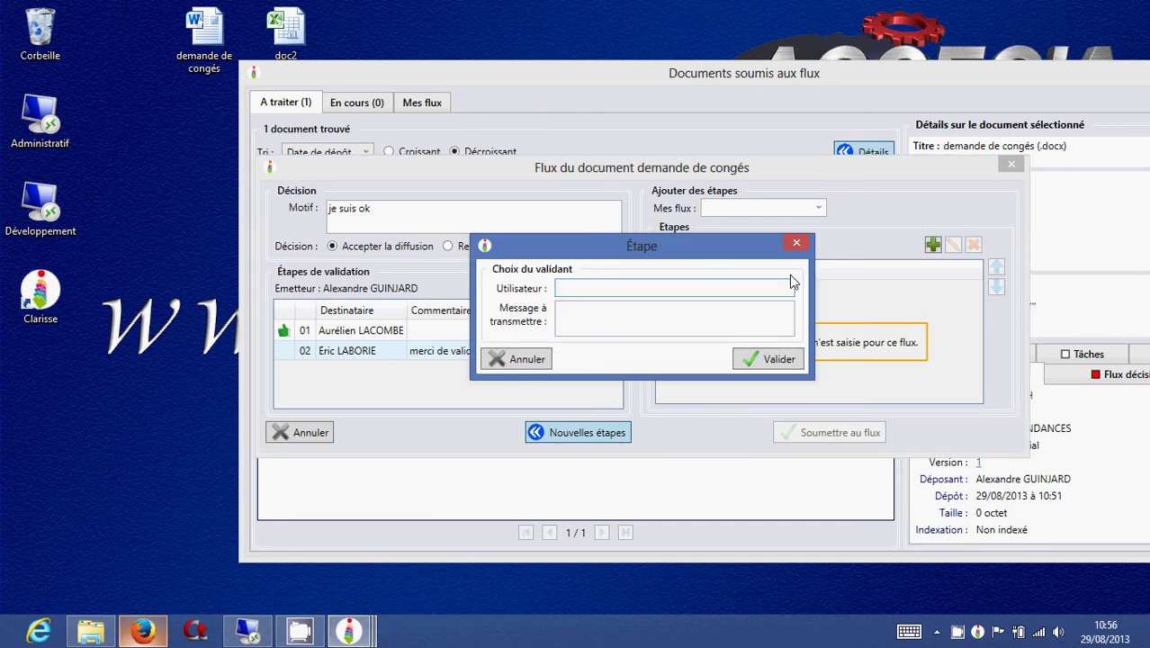
{"action": "type", "text": "les"}
{"action": "key", "text": "Down"}
{"action": "key", "text": "Return"}
{"action": "left_click", "coordinate": [757, 359]}
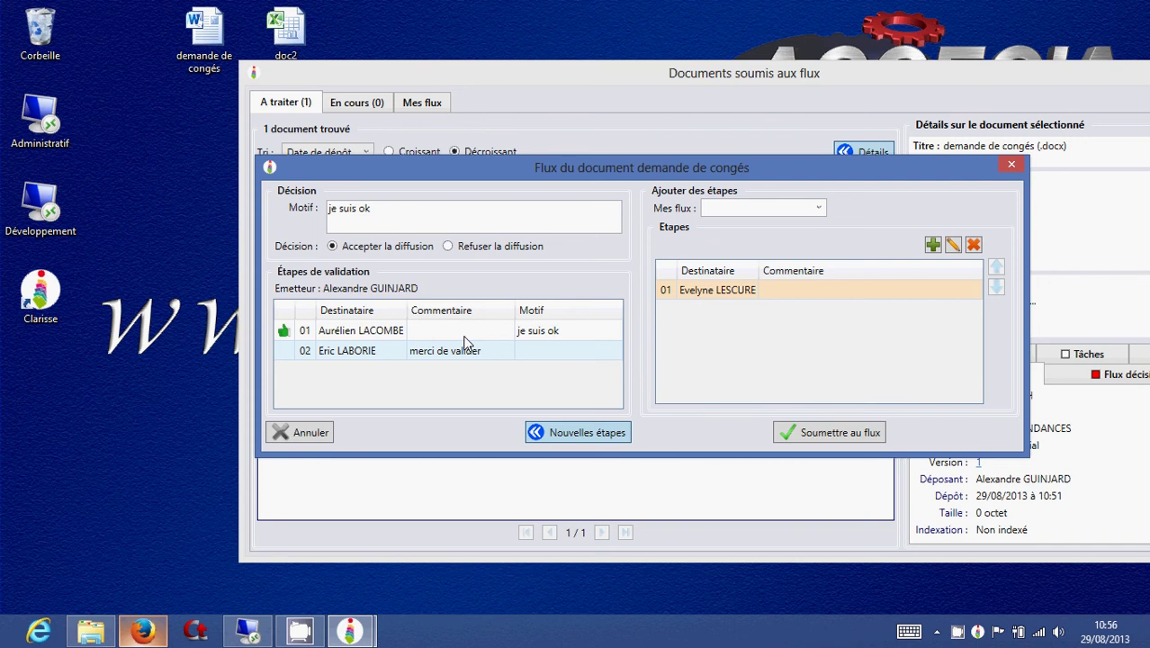
Remove the added step, collapse the panel and submit the acceptance with Diffuser.
{"action": "left_click", "coordinate": [974, 244]}
{"action": "left_click", "coordinate": [571, 435]}
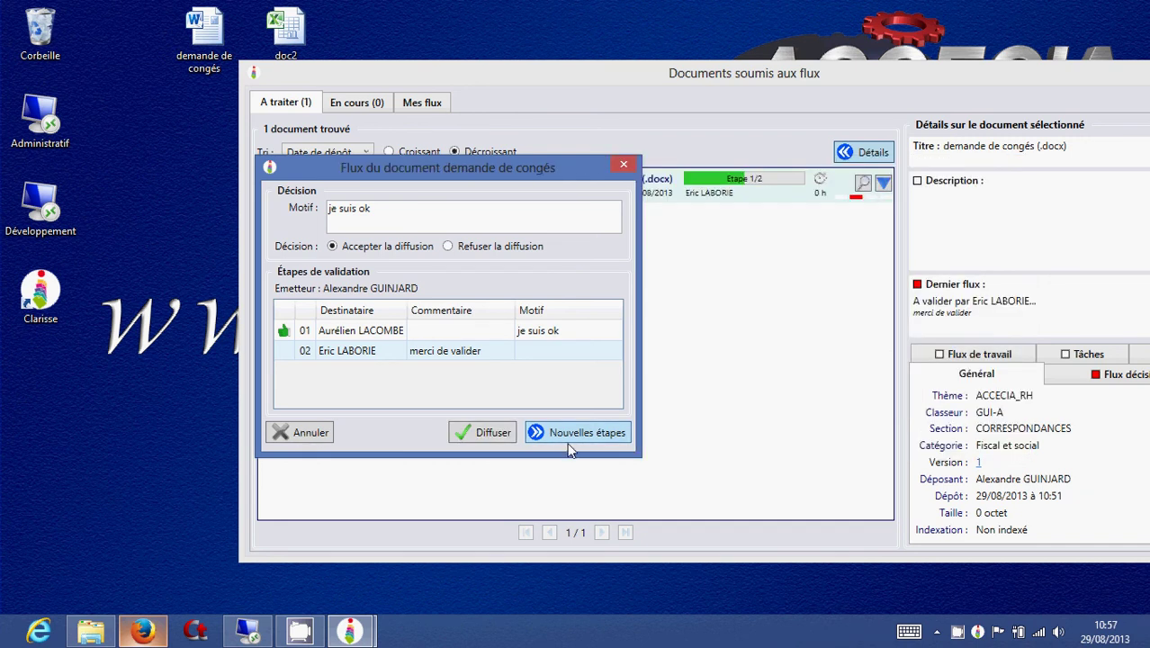
{"action": "left_click", "coordinate": [481, 436]}
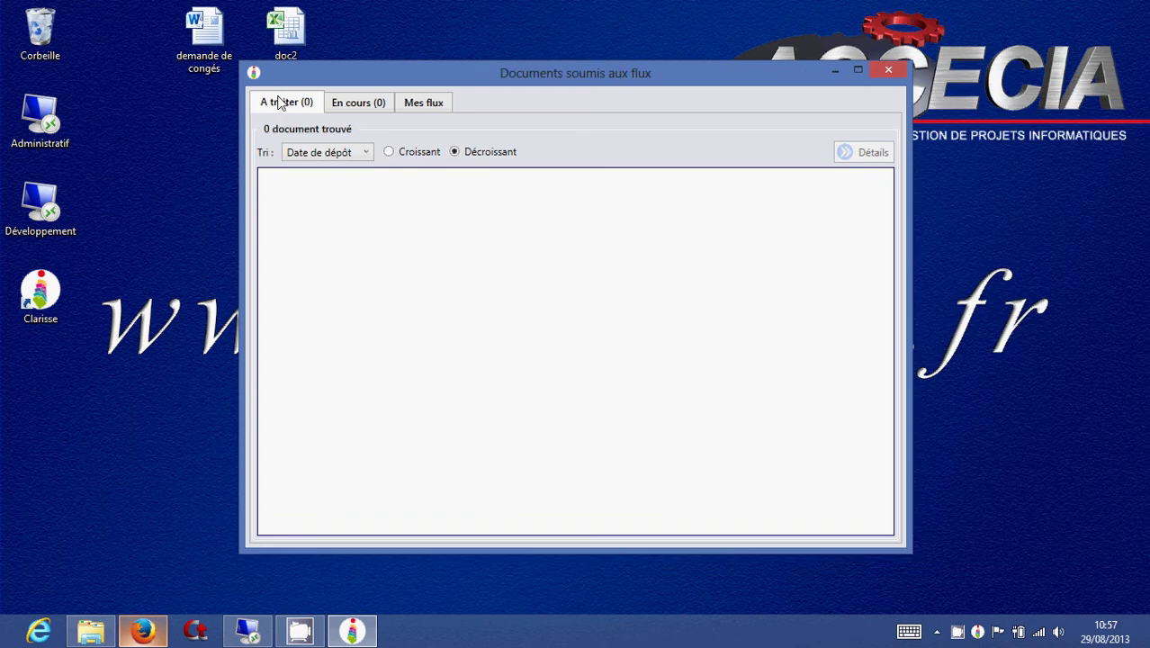
Close the flow documents window, log out, and sign in as the document's depositor.
{"action": "left_click", "coordinate": [886, 72]}
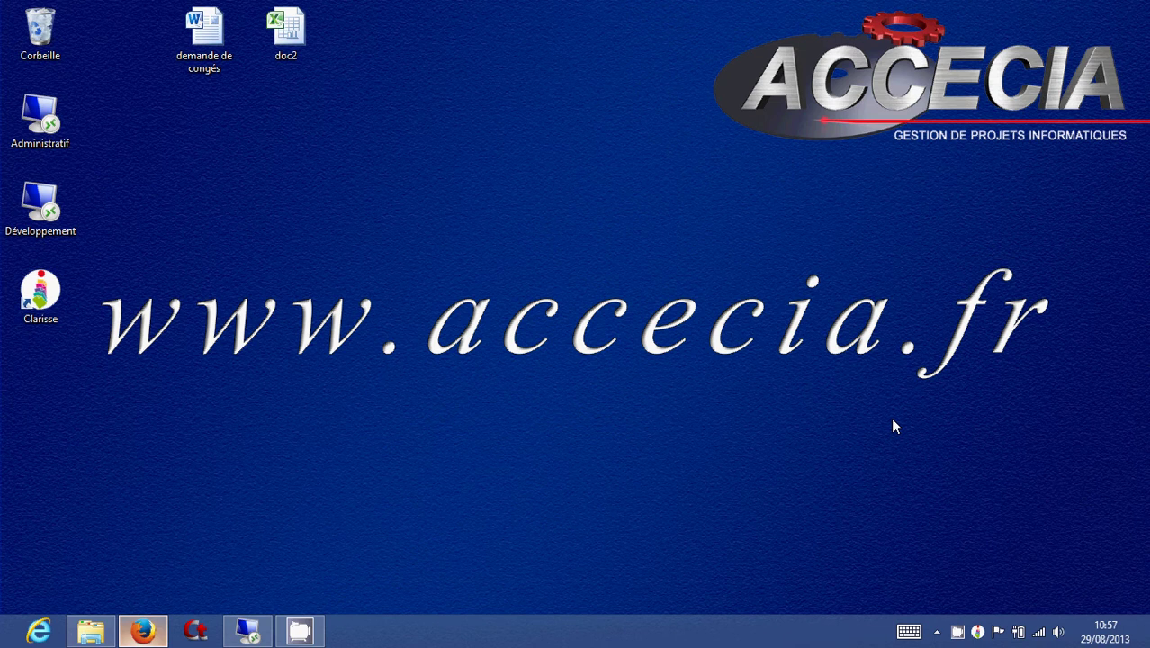
{"action": "left_click", "coordinate": [983, 630]}
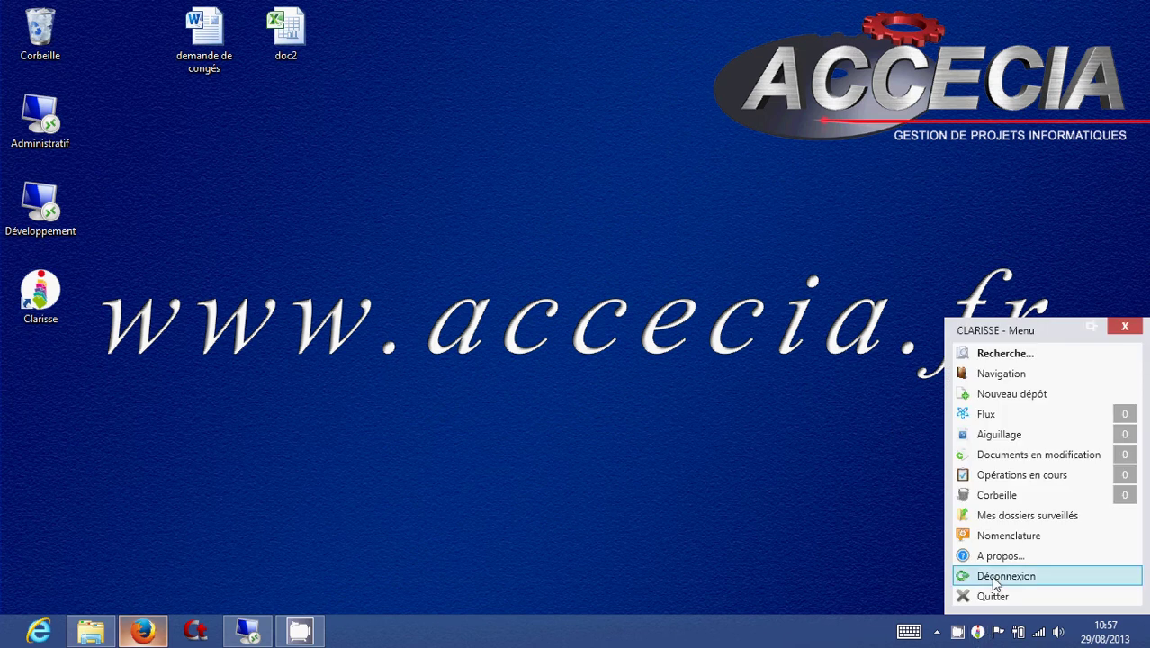
{"action": "left_click", "coordinate": [996, 581]}
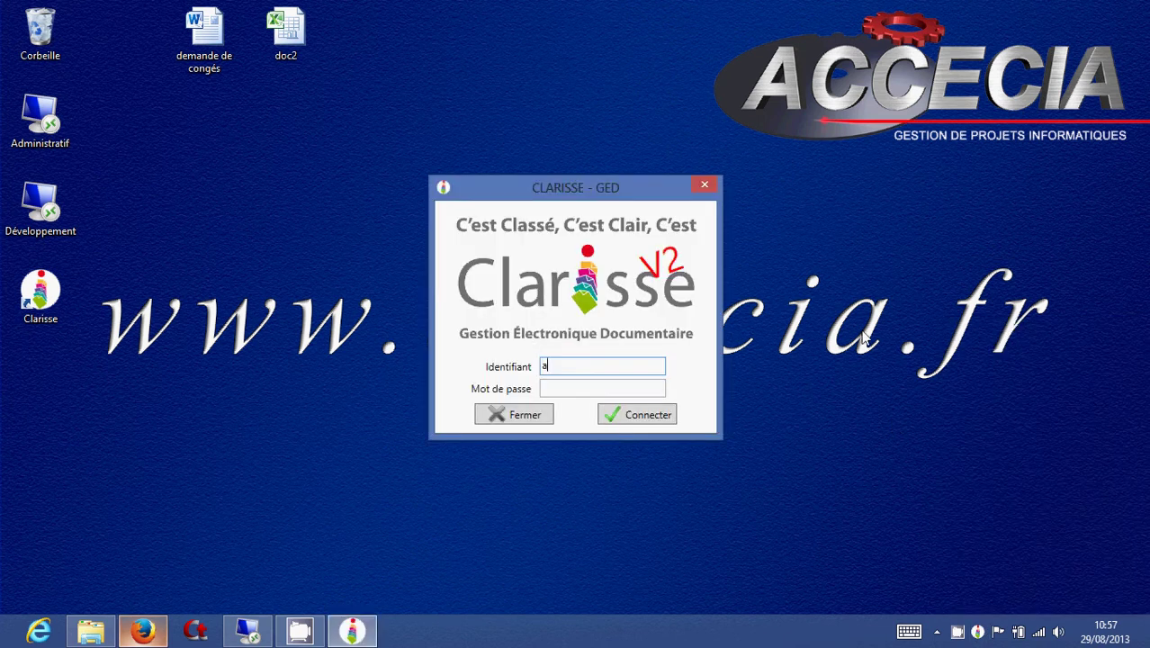
{"action": "key", "text": "Tab"}
{"action": "type", "text": "•••••"}
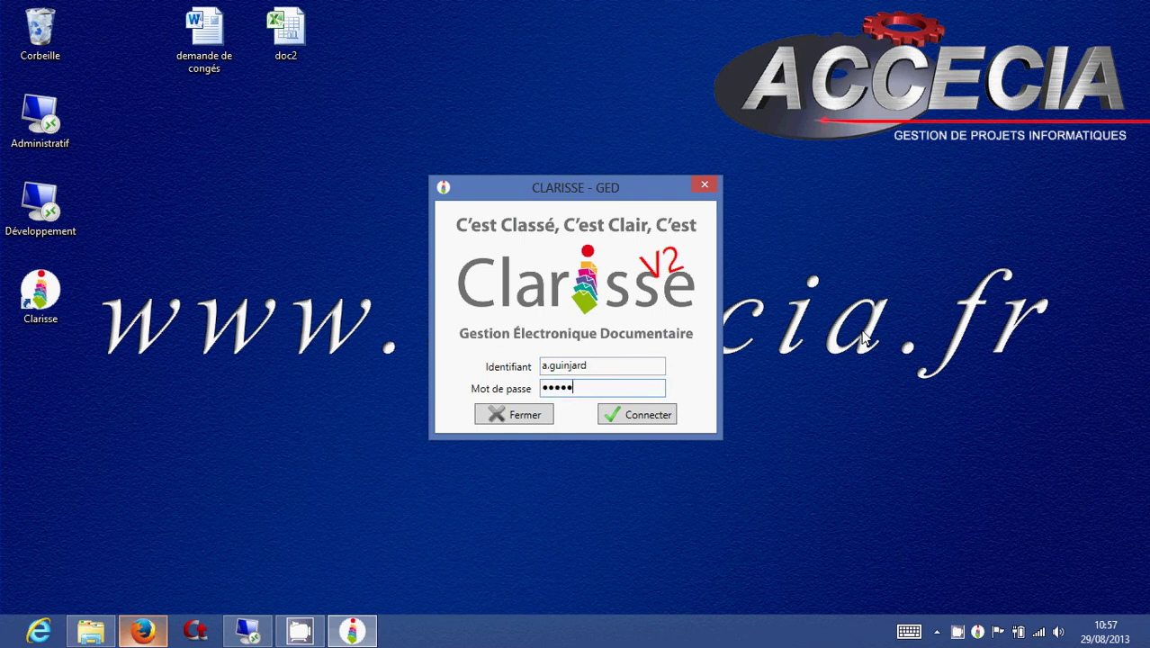
{"action": "type", "text": "•"}
{"action": "key", "text": "Return"}
Search Clarisse for 'demande de cong' and show details of the first result.
{"action": "right_click", "coordinate": [533, 167]}
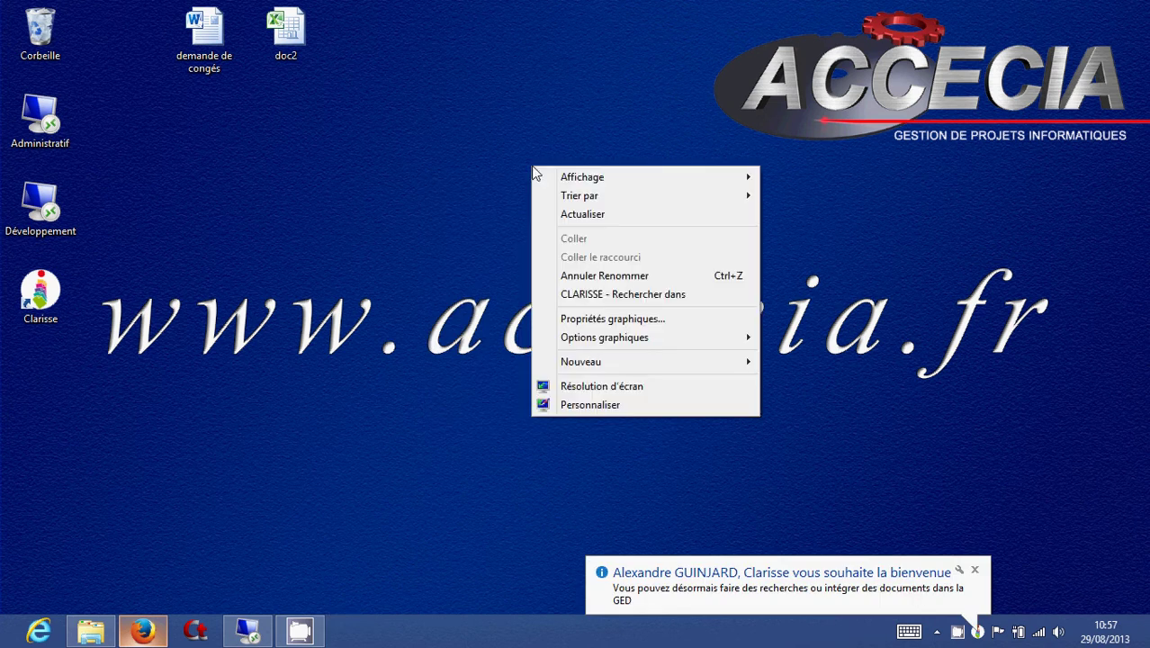
{"action": "left_click", "coordinate": [579, 297]}
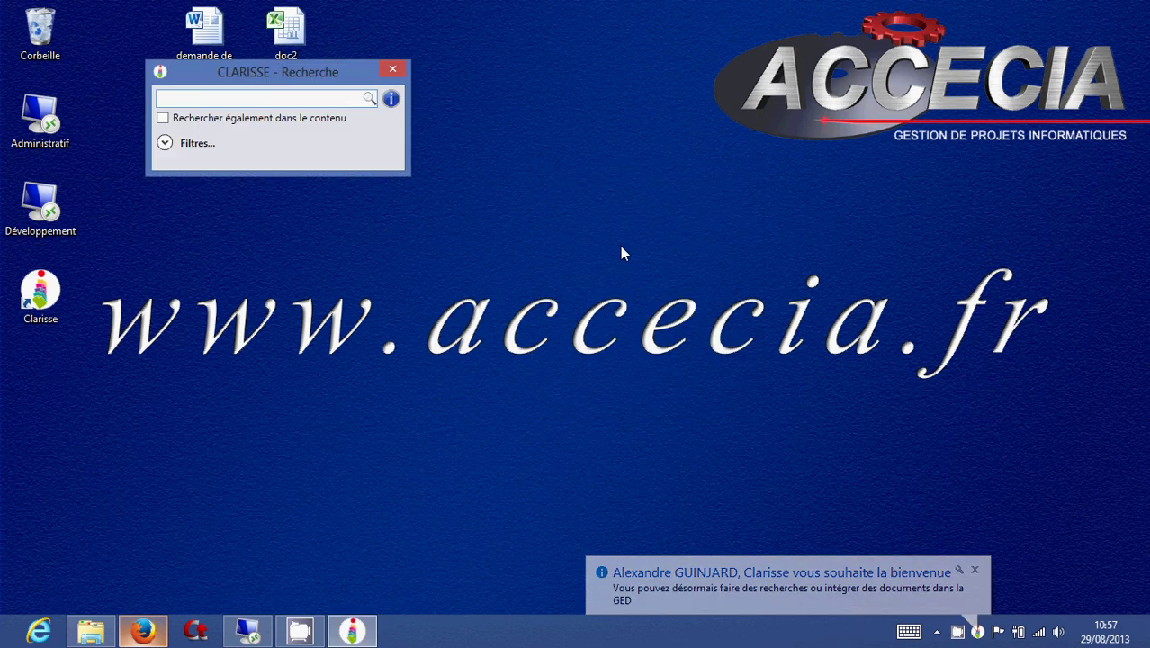
{"action": "type", "text": "deman"}
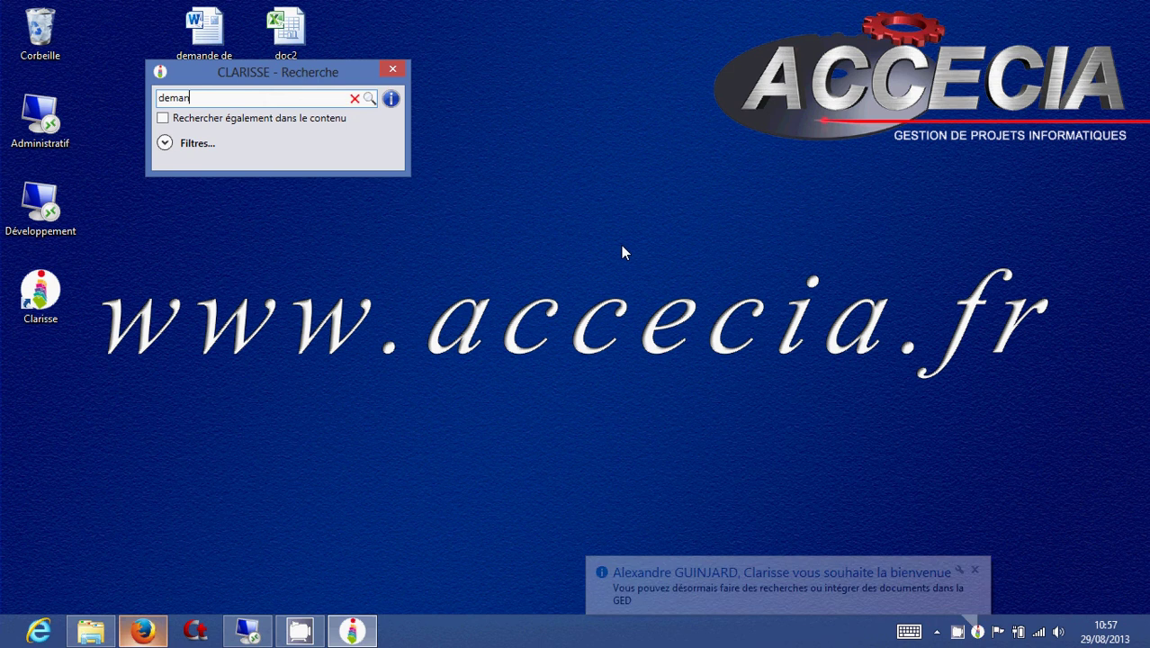
{"action": "type", "text": "de de cong"}
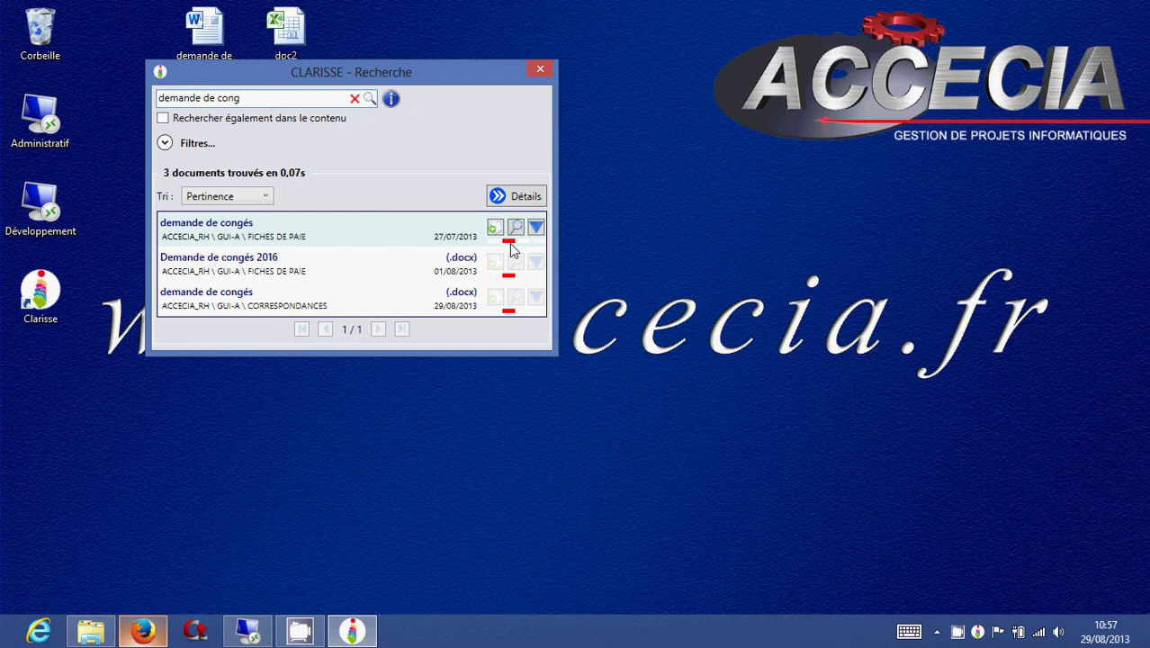
{"action": "mouse_move", "coordinate": [385, 233]}
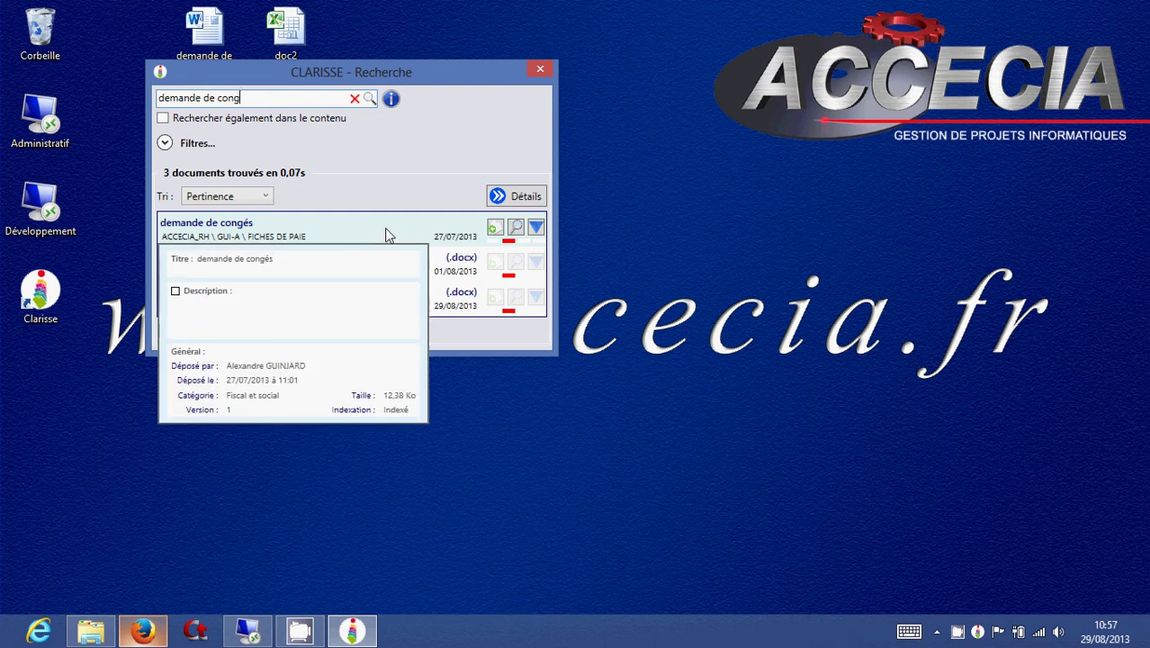
{"action": "left_click", "coordinate": [523, 196]}
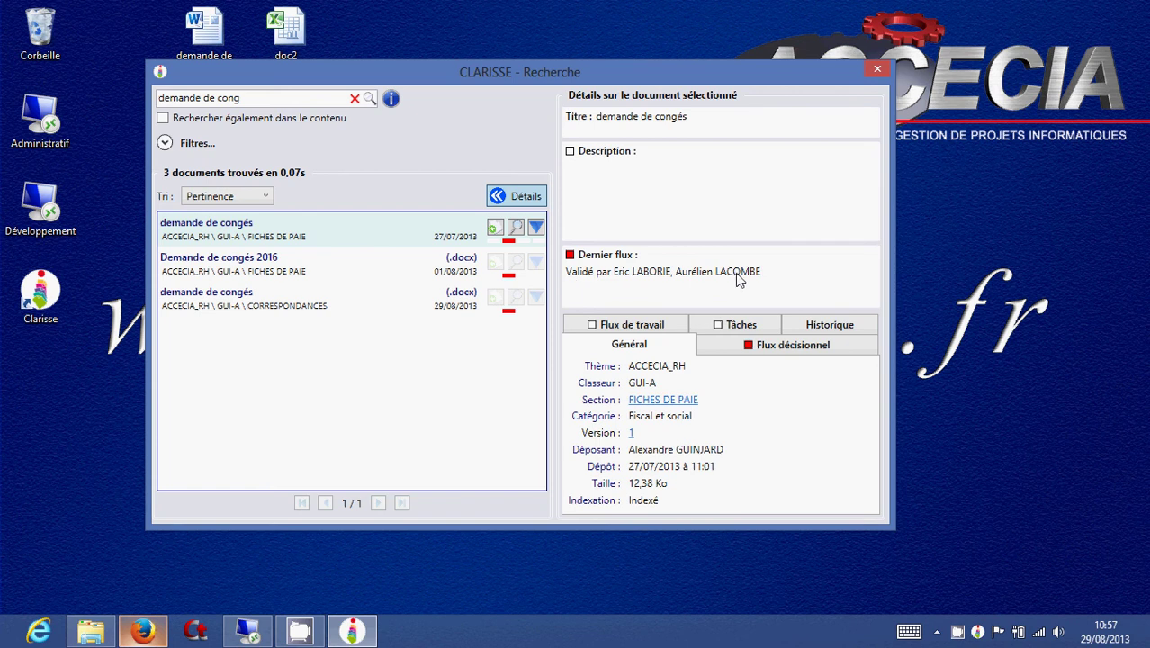
Inspect version 1's validation steps in the Flux décisionnel tab, then reposition the search window.
{"action": "left_click", "coordinate": [757, 345]}
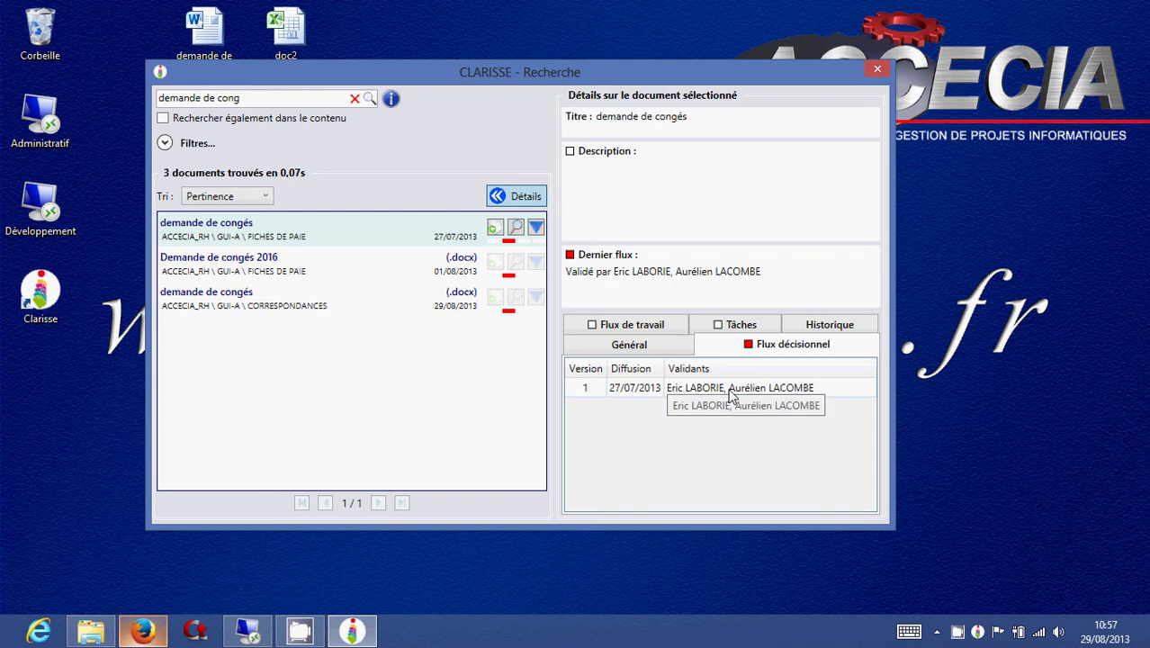
{"action": "double_click", "coordinate": [732, 388]}
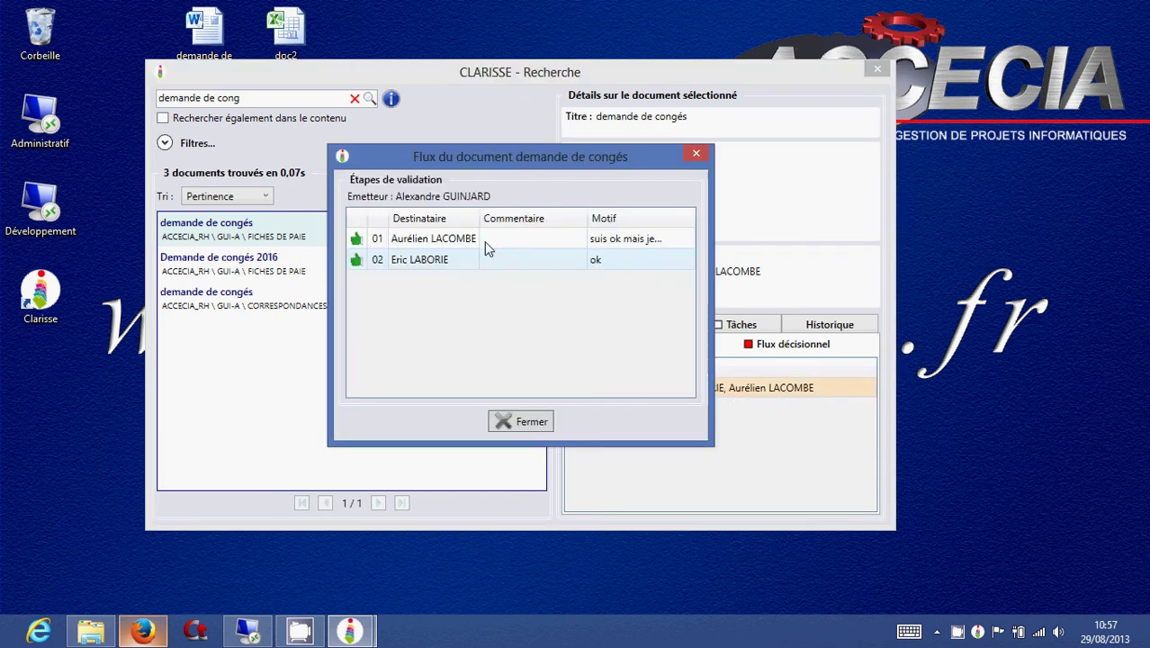
{"action": "left_click", "coordinate": [528, 422]}
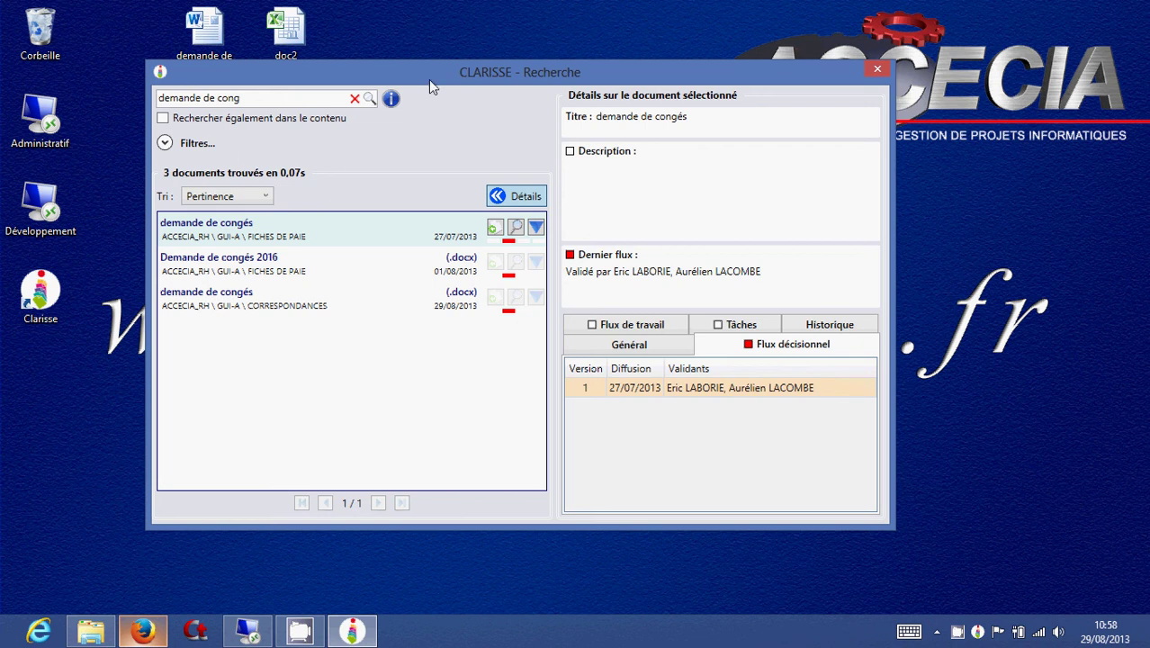
{"action": "left_click_drag", "start_coordinate": [429, 79], "coordinate": [720, 47]}
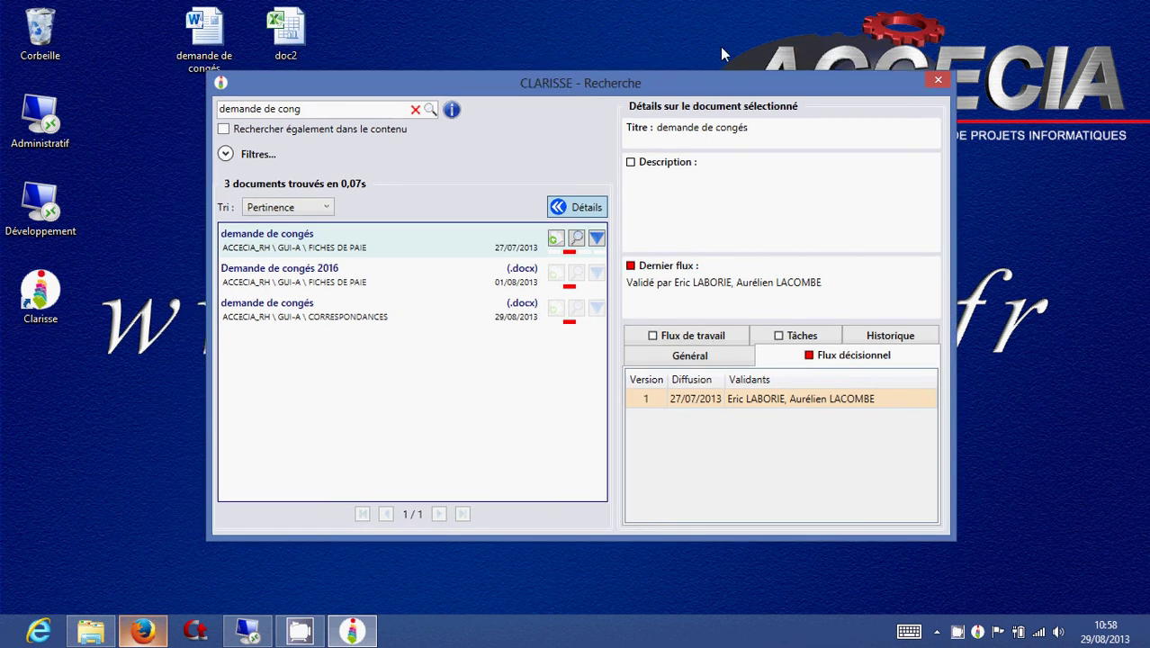